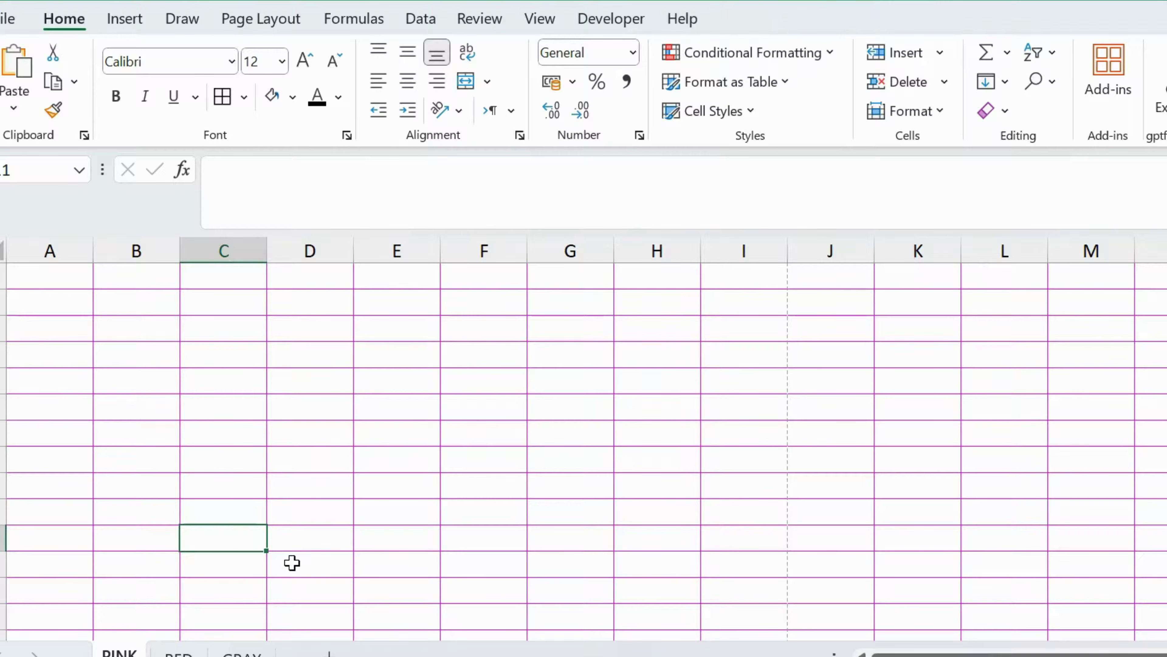
Step: Compare the gridline colors of the PINK, RED and GRAY sheets
{"action": "left_click", "coordinate": [293, 562]}
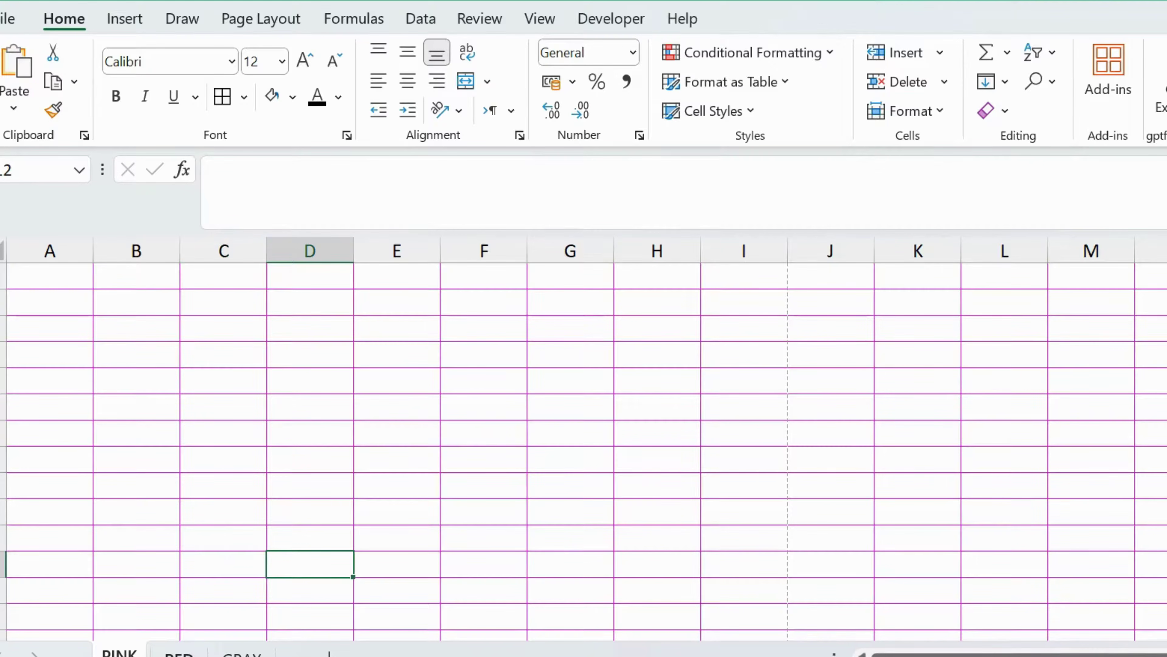
{"action": "left_click", "coordinate": [178, 652]}
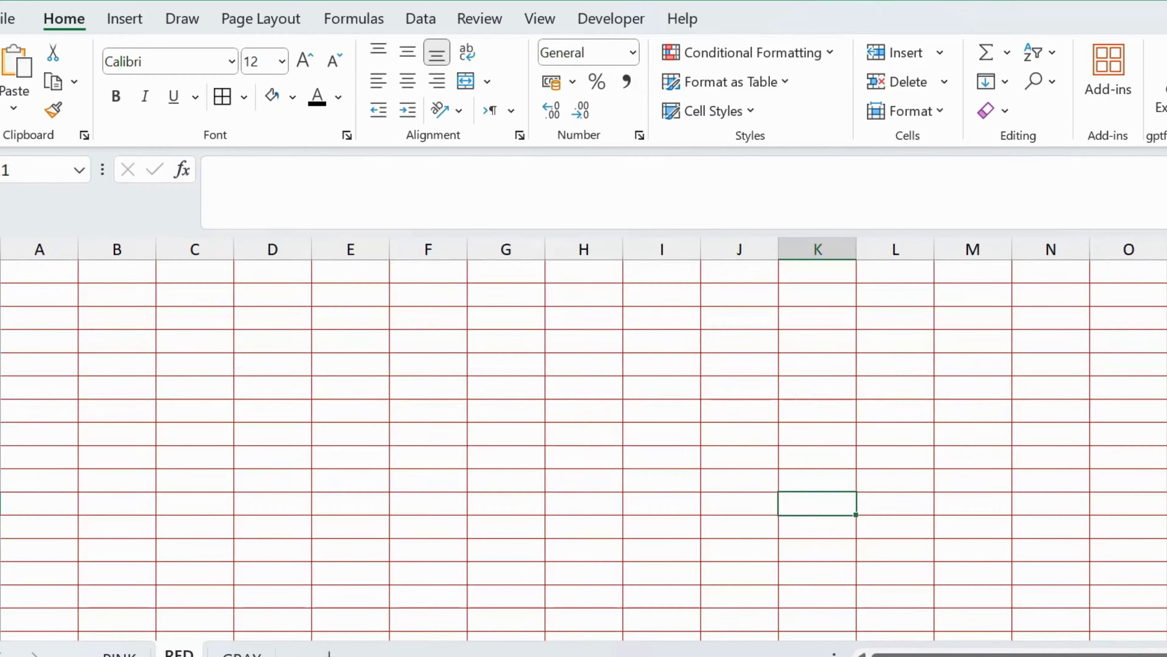
{"action": "mouse_move", "coordinate": [119, 313]}
{"action": "left_mouse_down"}
{"action": "mouse_move", "coordinate": [475, 578]}
{"action": "mouse_move", "coordinate": [1163, 630]}
{"action": "mouse_move", "coordinate": [1125, 584]}
{"action": "mouse_move", "coordinate": [599, 618]}
{"action": "left_mouse_up"}
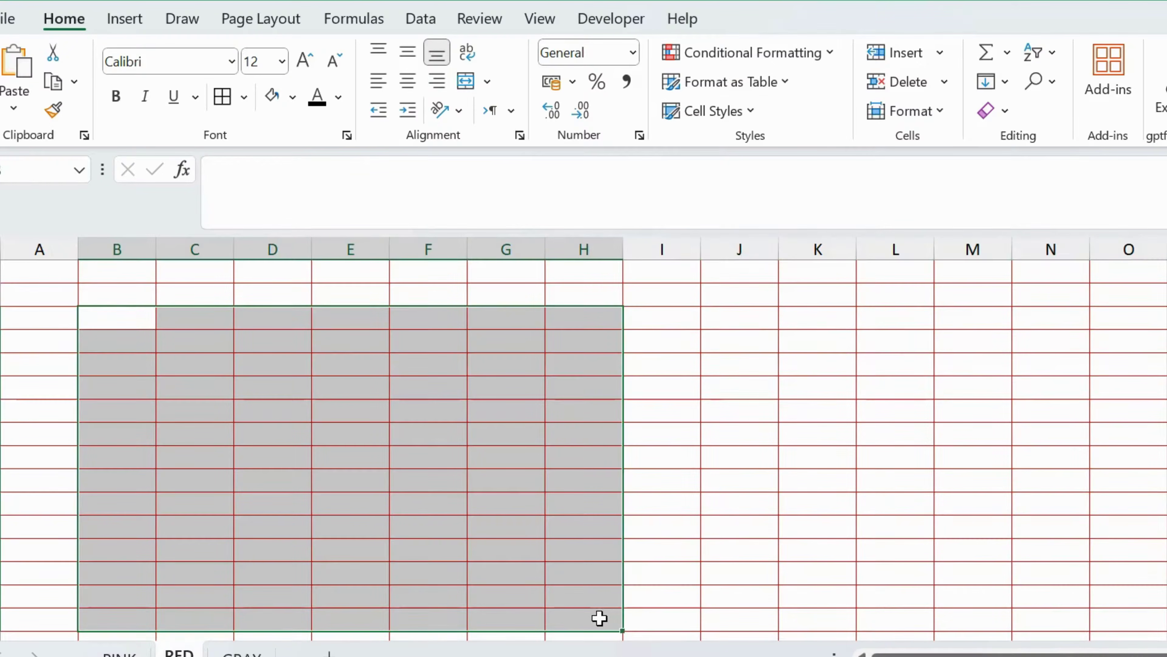
{"action": "left_click", "coordinate": [242, 652]}
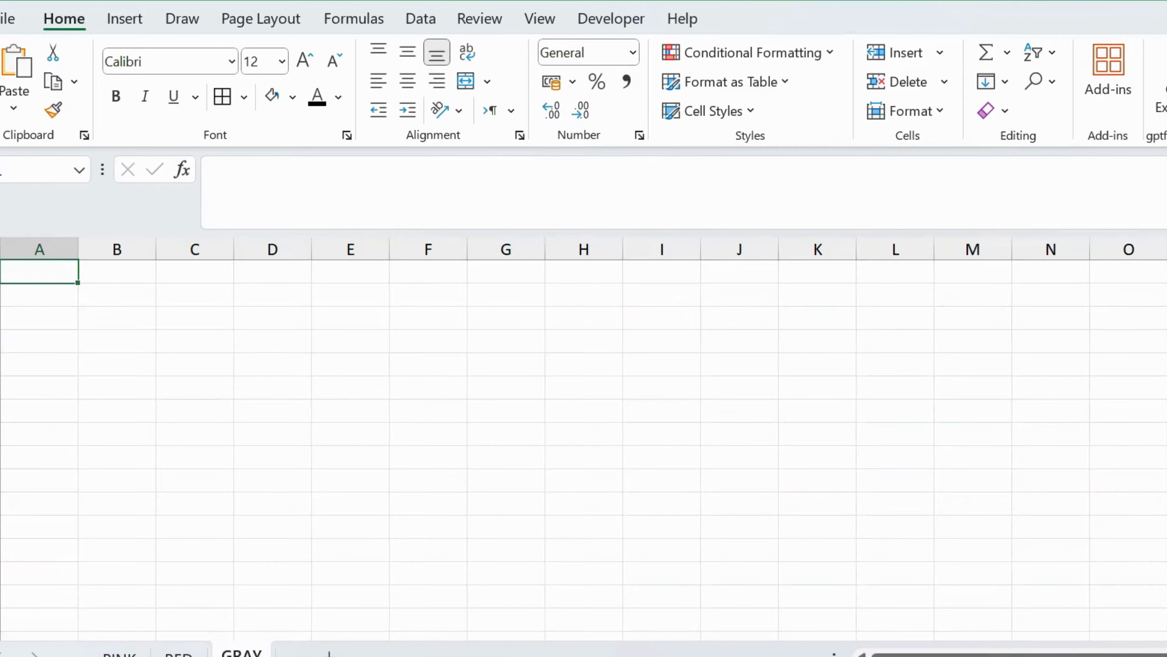
{"action": "left_click", "coordinate": [353, 393]}
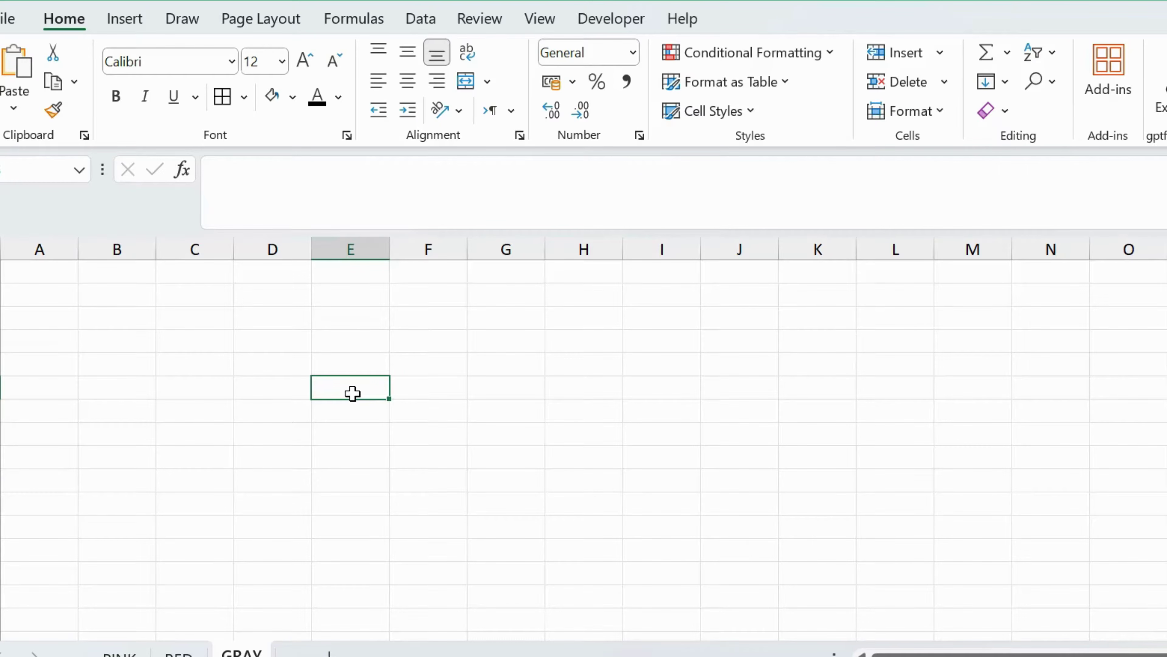
{"action": "left_click_drag", "start_coordinate": [98, 313], "coordinate": [1159, 630]}
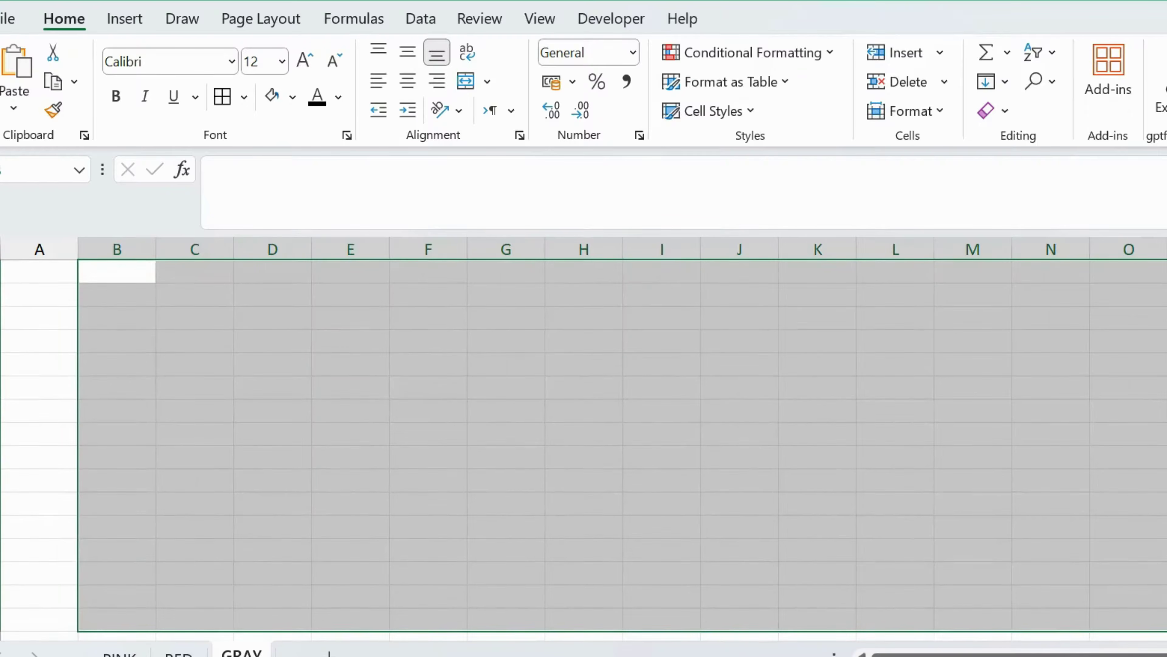
{"action": "left_click", "coordinate": [910, 426]}
{"action": "key", "text": "Down"}
{"action": "key", "text": "Down"}
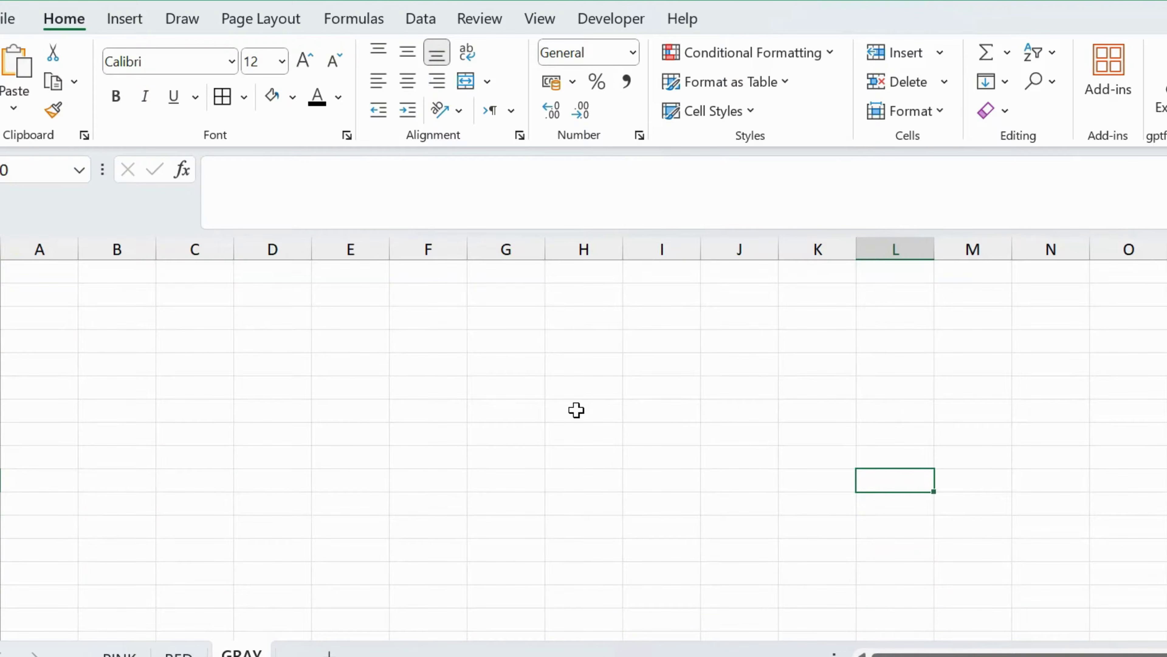
{"action": "left_click_drag", "start_coordinate": [73, 266], "coordinate": [1165, 634]}
{"action": "scroll", "coordinate": [962, 485], "scroll_direction": "left", "scroll_amount": 3}
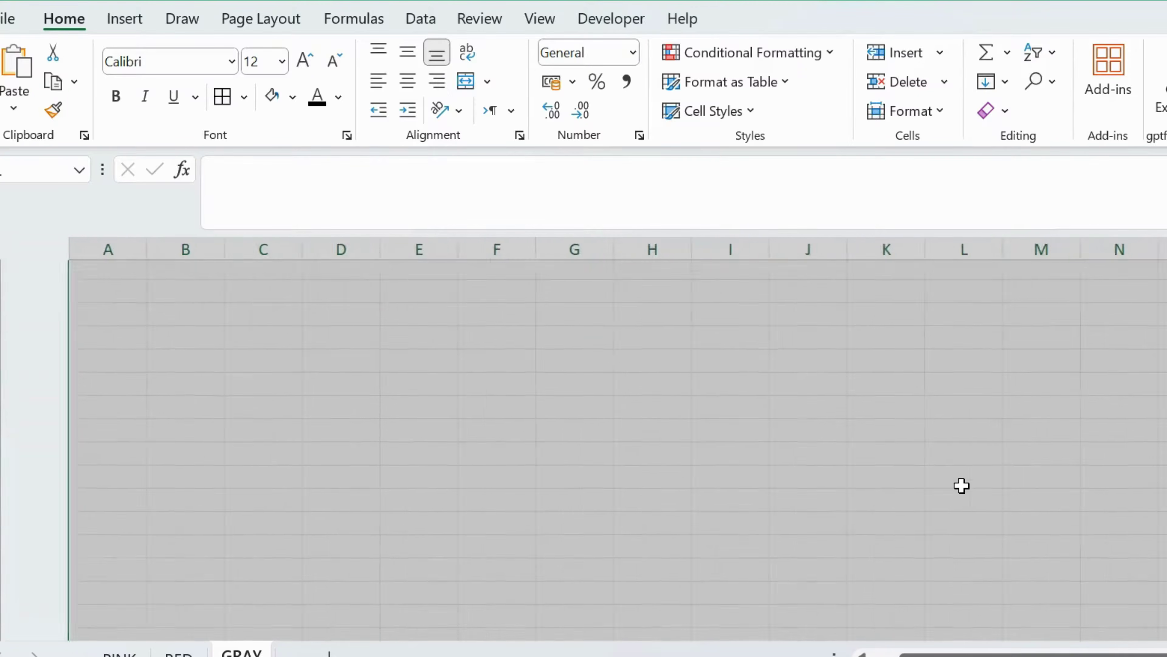
{"action": "scroll", "coordinate": [962, 485], "scroll_direction": "up", "scroll_amount": 10}
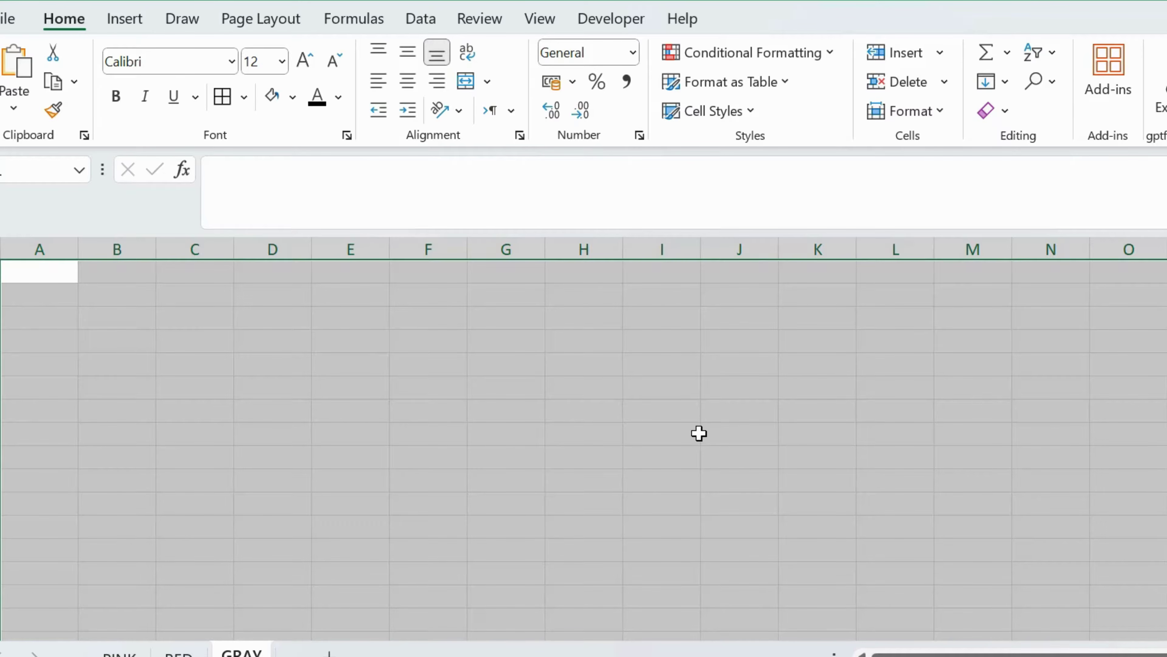
{"action": "left_click", "coordinate": [699, 433]}
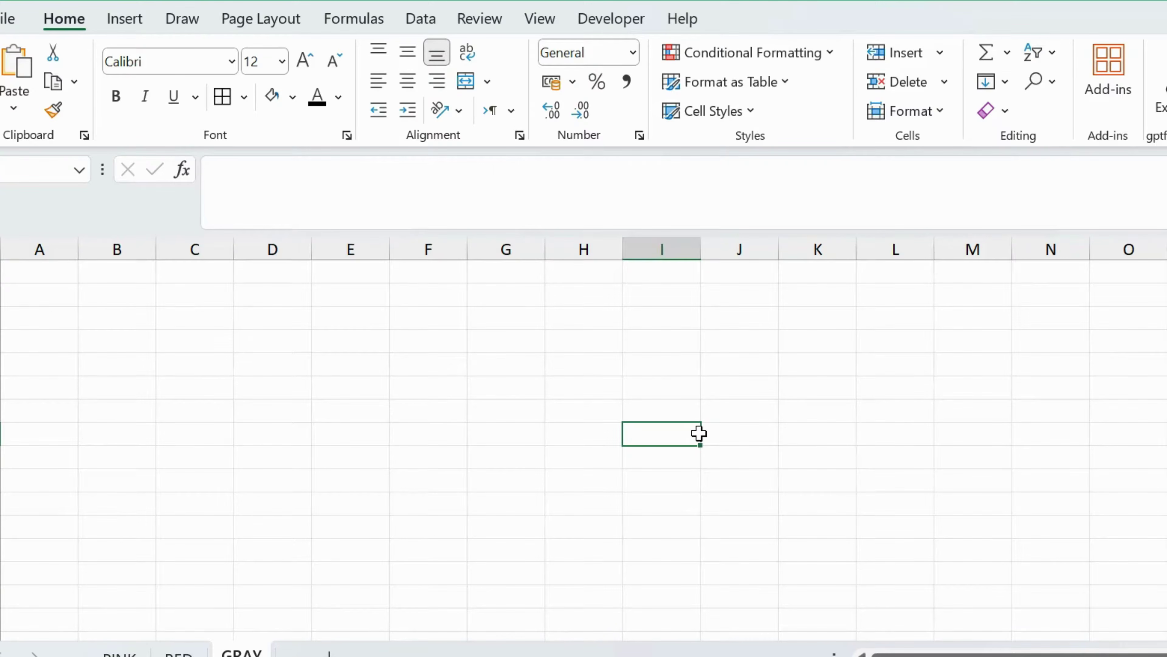
{"action": "left_click", "coordinate": [475, 453]}
{"action": "left_click", "coordinate": [318, 407]}
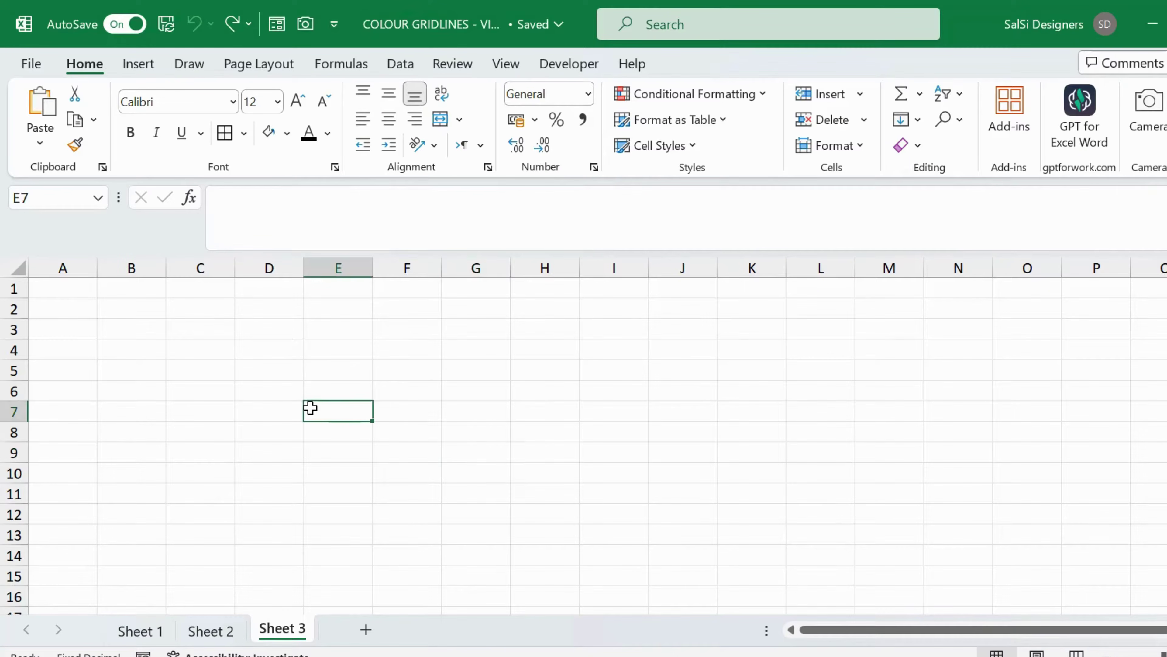
{"action": "left_click", "coordinate": [201, 432]}
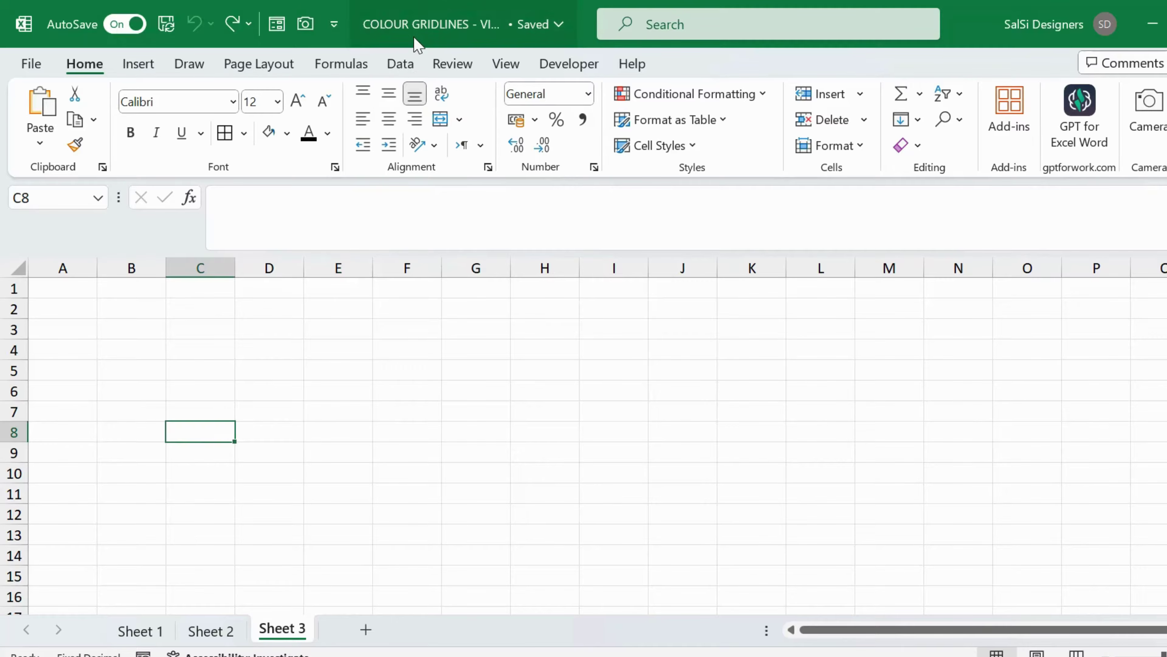
{"action": "left_click", "coordinate": [408, 369]}
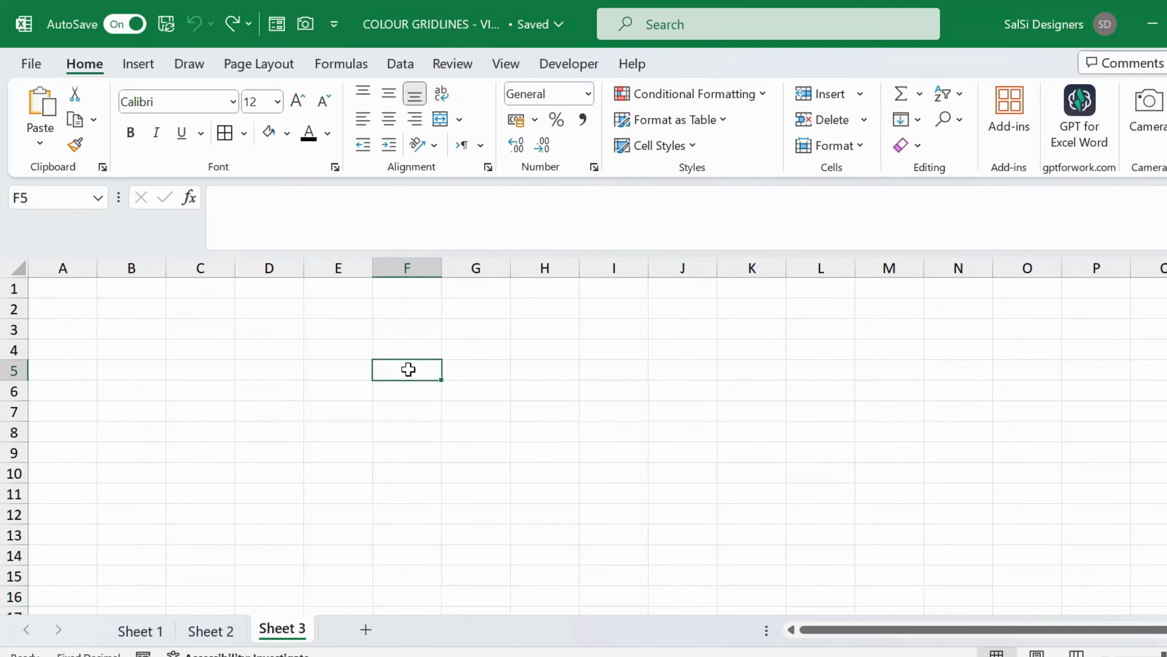
Step: Rename Sheet 1, Sheet 2 and Sheet 3 as Pink, Green and Black
{"action": "left_click", "coordinate": [131, 637]}
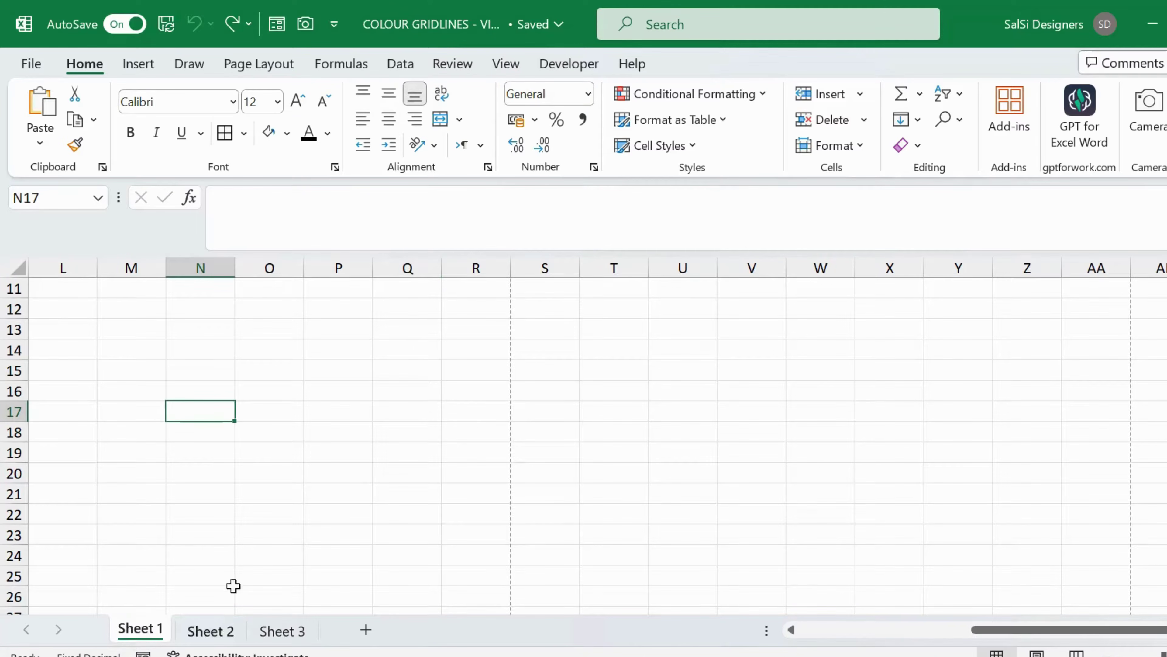
{"action": "left_click", "coordinate": [217, 631]}
{"action": "left_click", "coordinate": [266, 638]}
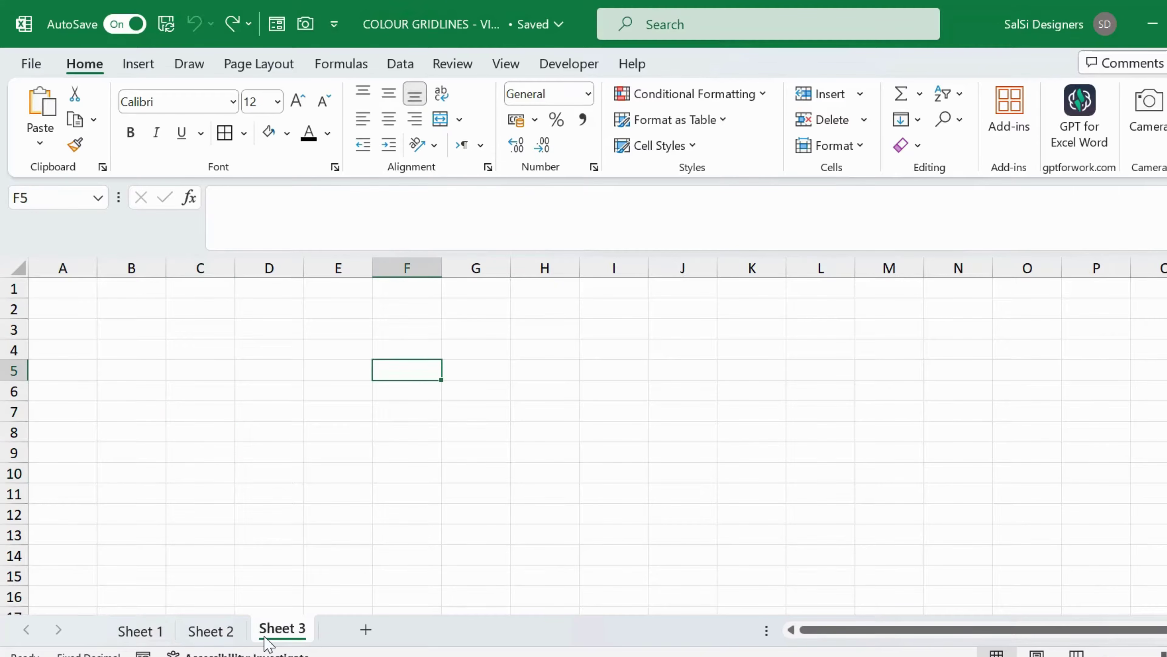
{"action": "left_click", "coordinate": [153, 637]}
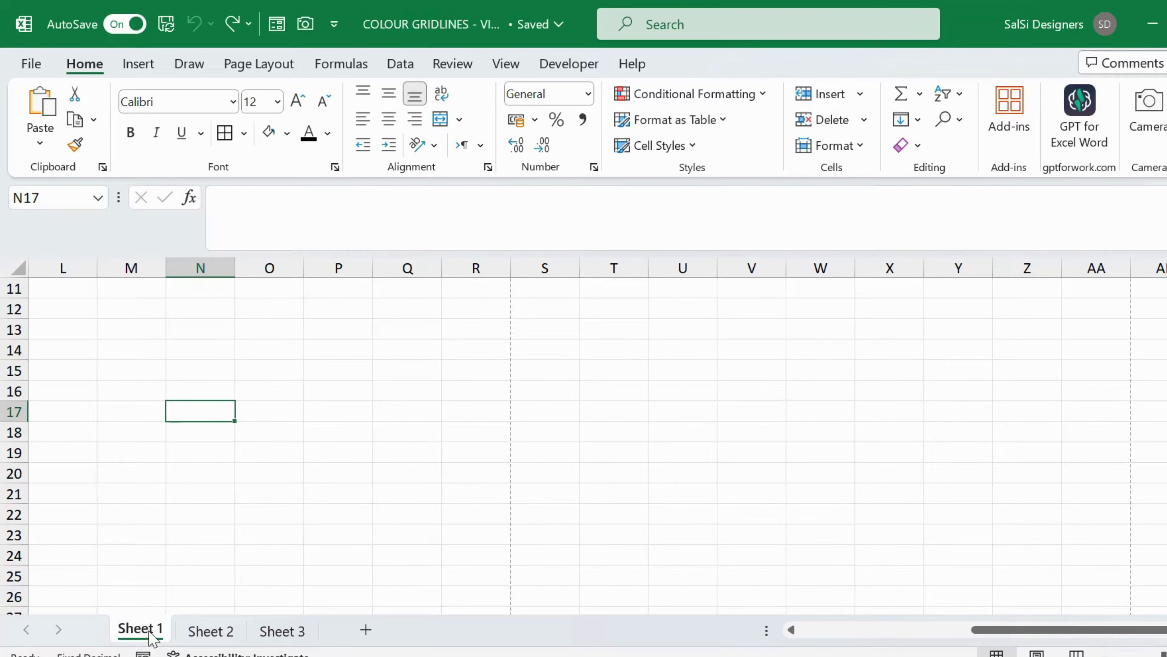
{"action": "double_click", "coordinate": [153, 638]}
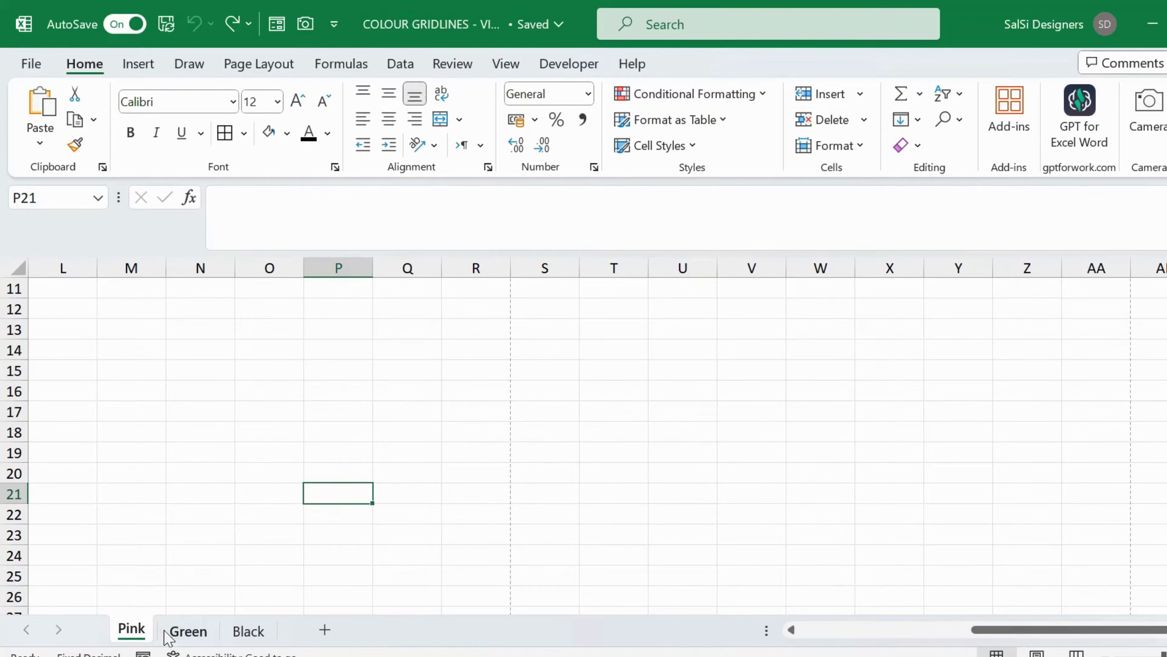
Step: Inspect the gridlines on the Green and Black sheets
{"action": "left_click", "coordinate": [177, 634]}
{"action": "left_click", "coordinate": [256, 634]}
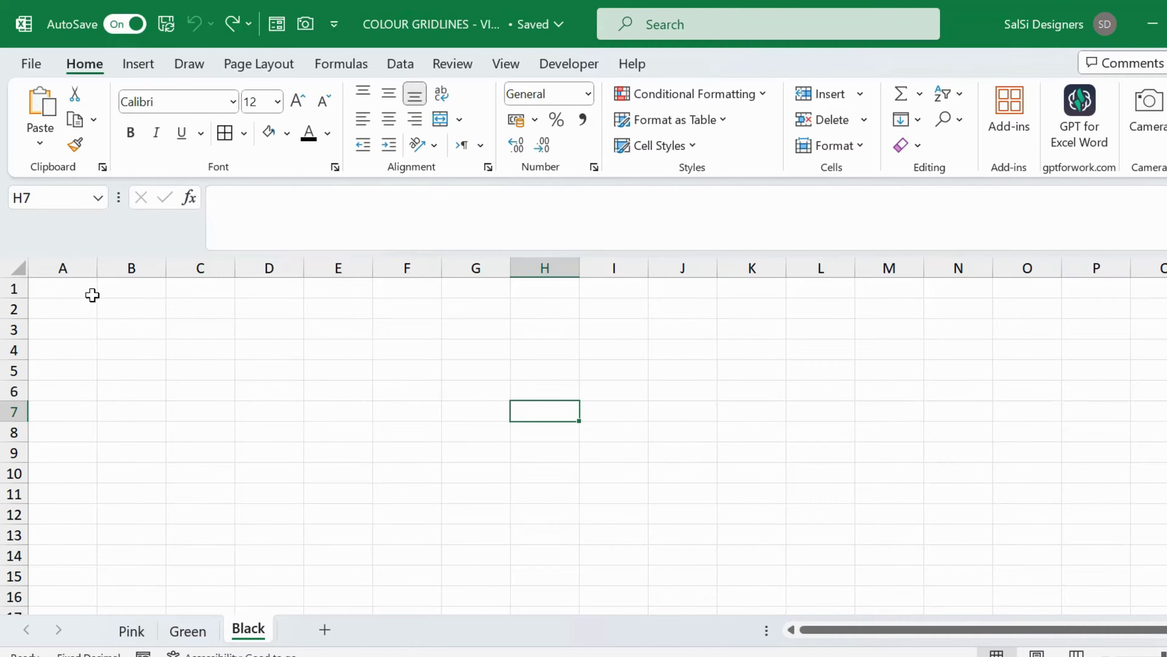
{"action": "left_click_drag", "start_coordinate": [91, 292], "coordinate": [964, 612]}
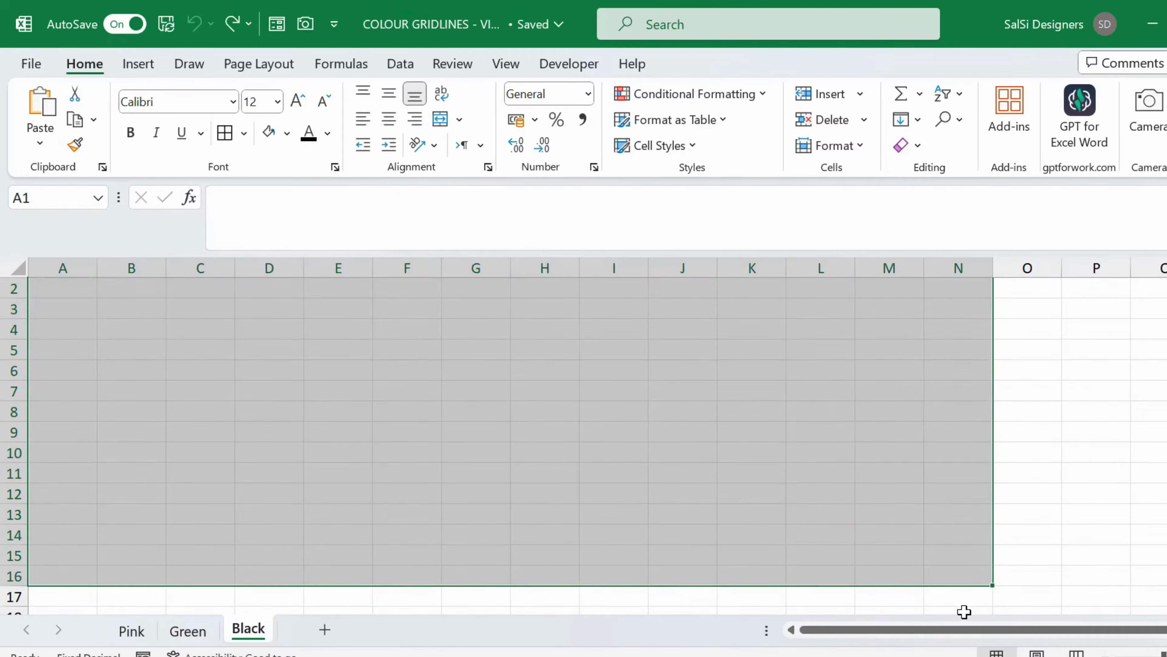
{"action": "left_click", "coordinate": [805, 516]}
{"action": "left_click", "coordinate": [347, 493]}
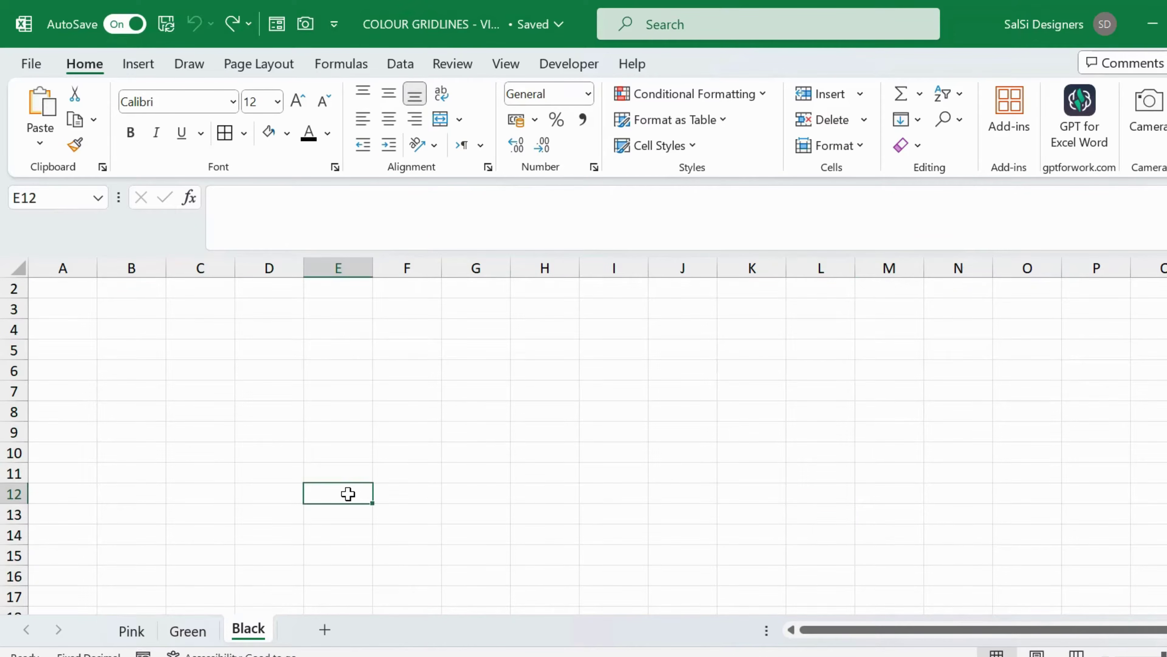
{"action": "scroll", "coordinate": [346, 492], "scroll_direction": "up", "scroll_amount": 1}
Step: Make the Pink sheet active and open the Advanced section of the Excel options
{"action": "left_click", "coordinate": [132, 630]}
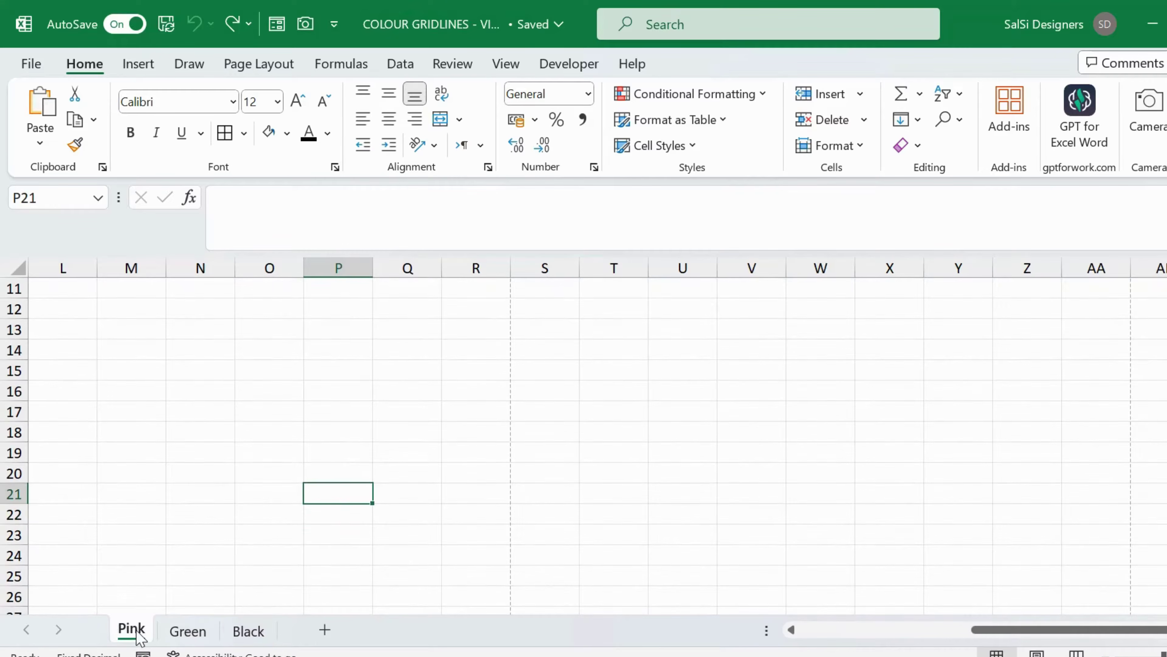
{"action": "left_click", "coordinate": [241, 364]}
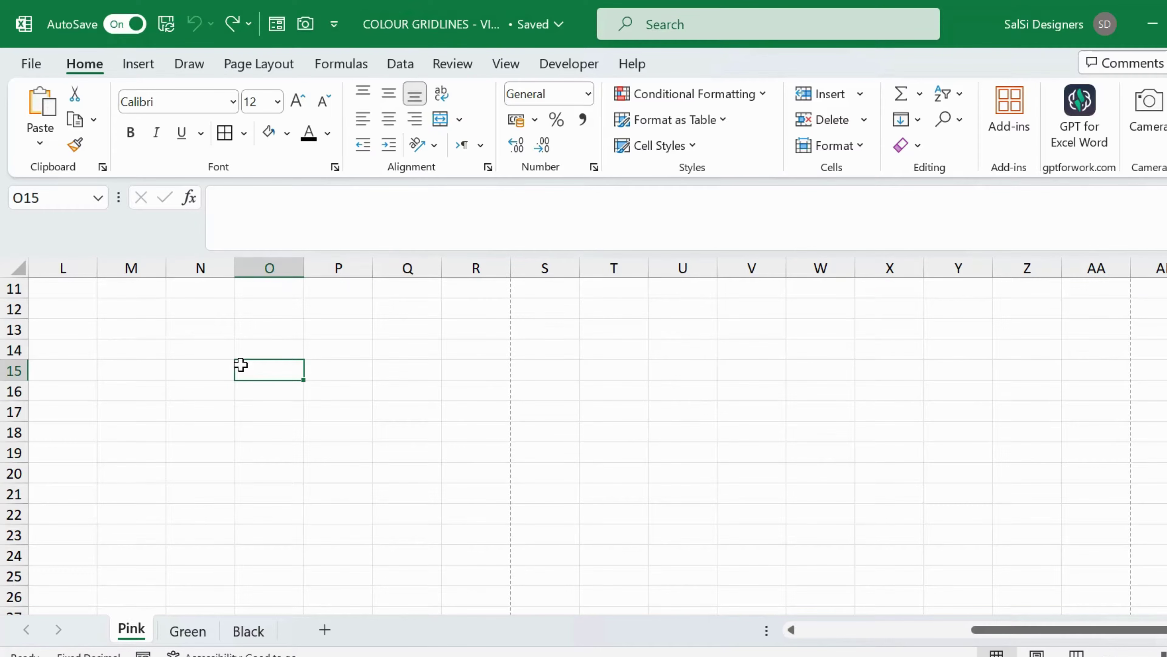
{"action": "left_click", "coordinate": [27, 66]}
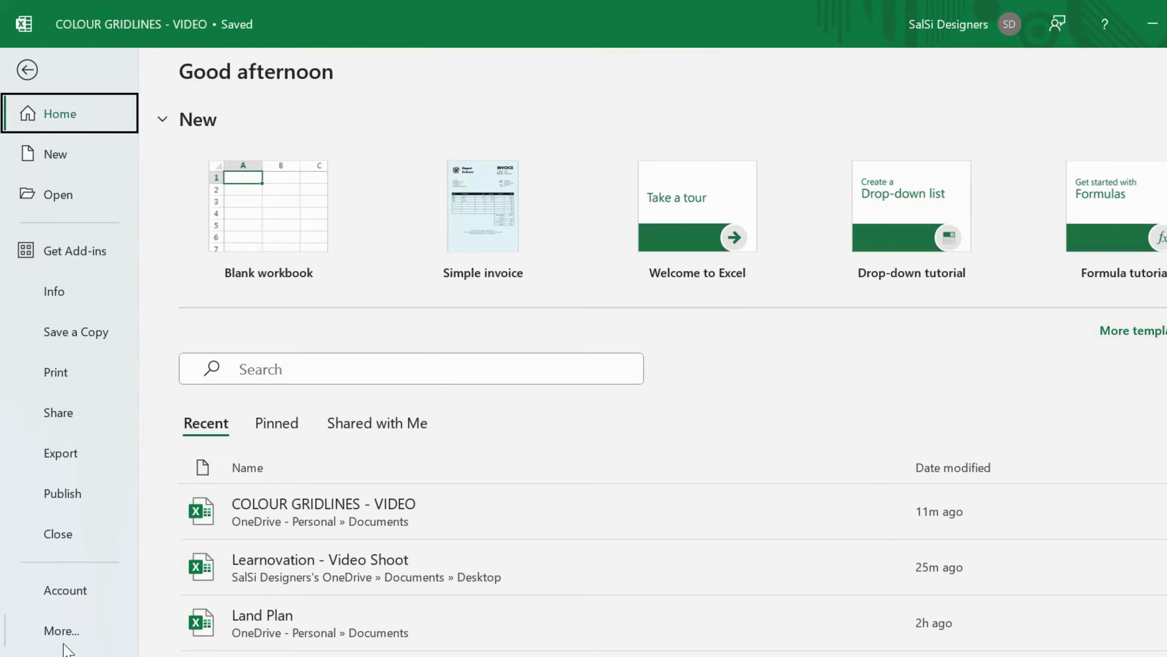
{"action": "left_click", "coordinate": [72, 635]}
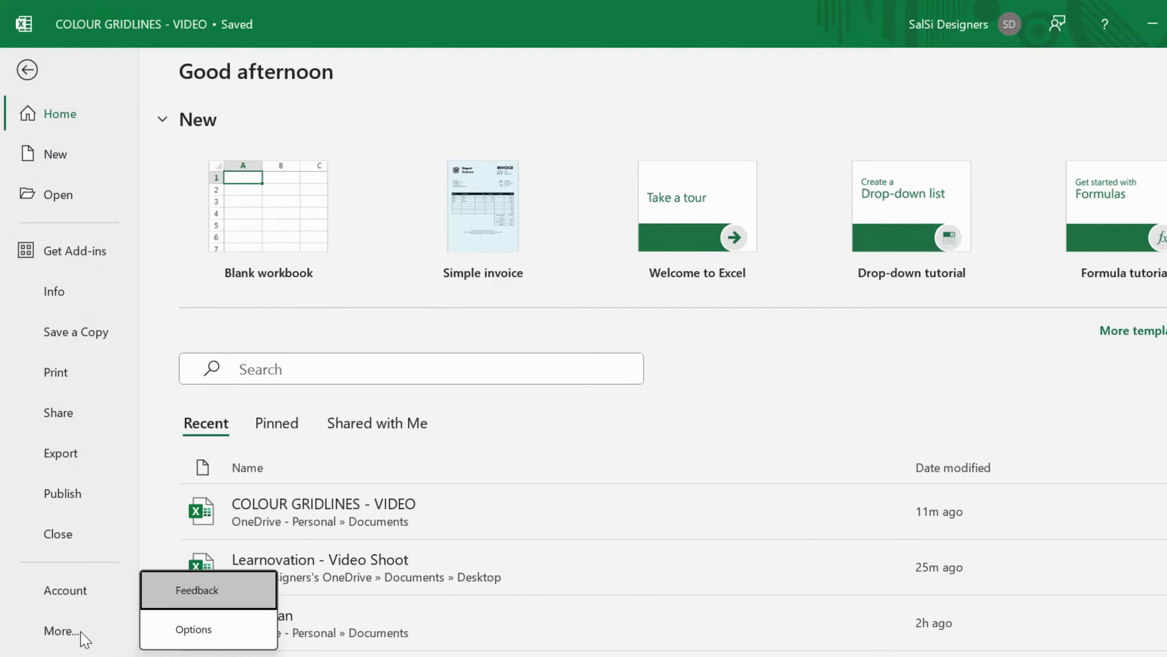
{"action": "left_click", "coordinate": [192, 643]}
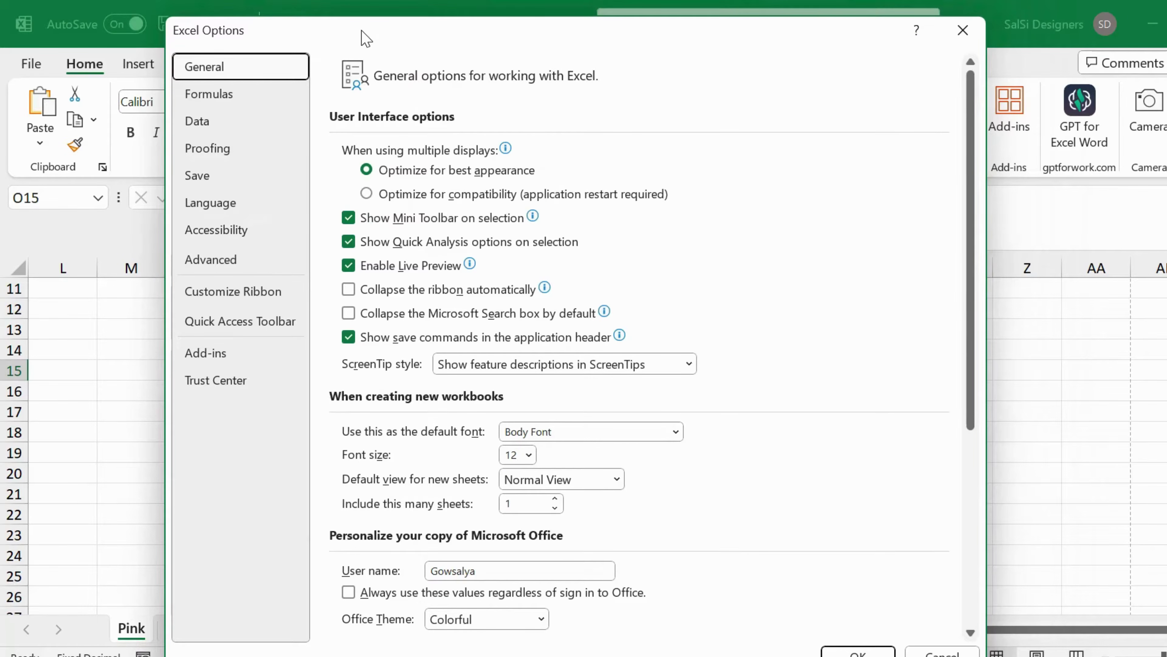
{"action": "left_click", "coordinate": [230, 266]}
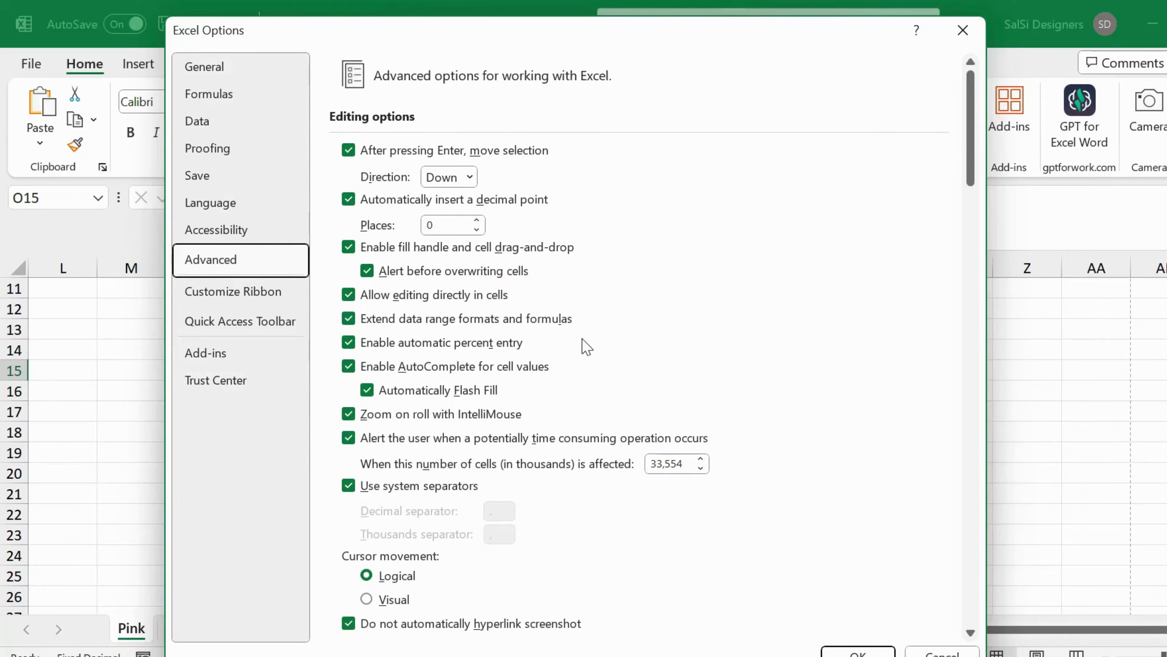
Step: In the worksheet display options, choose the Pink sheet and set its gridline color to bright pink
{"action": "scroll", "coordinate": [583, 346], "scroll_direction": "down", "scroll_amount": 15}
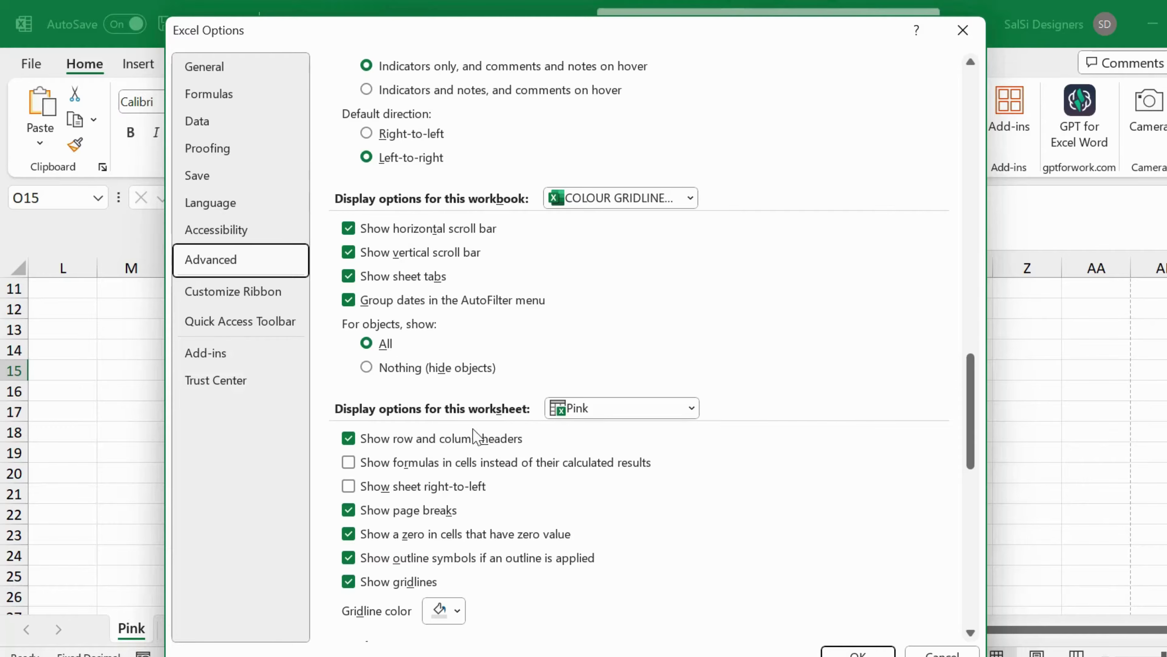
{"action": "scroll", "coordinate": [598, 441], "scroll_direction": "down", "scroll_amount": 1}
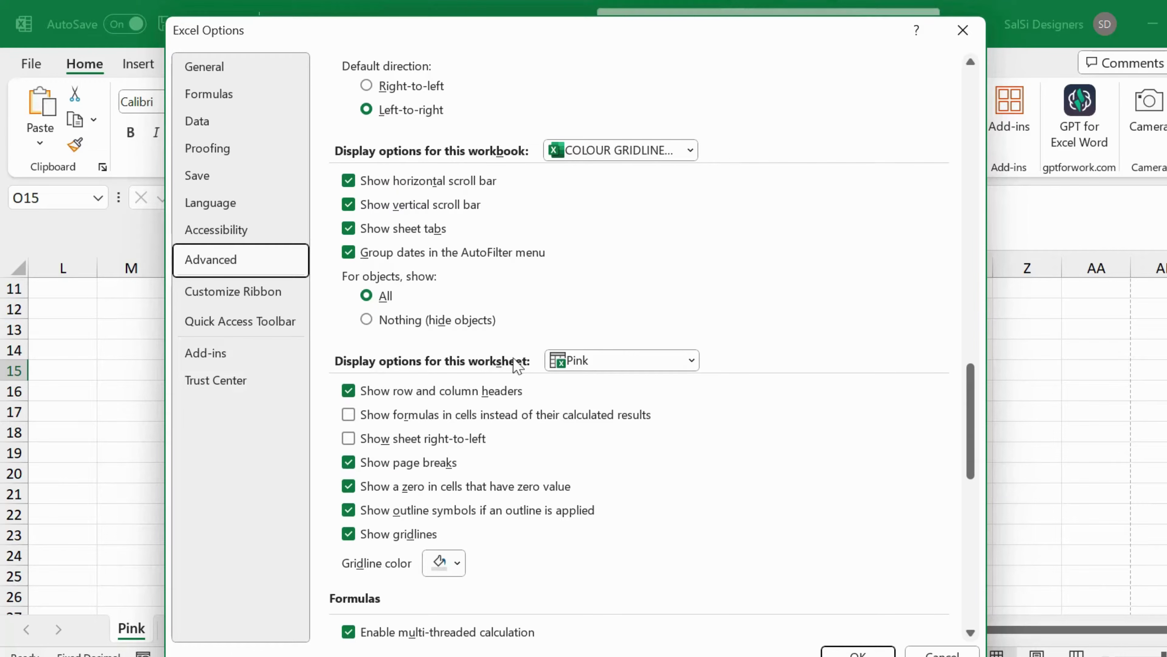
{"action": "left_click", "coordinate": [601, 363]}
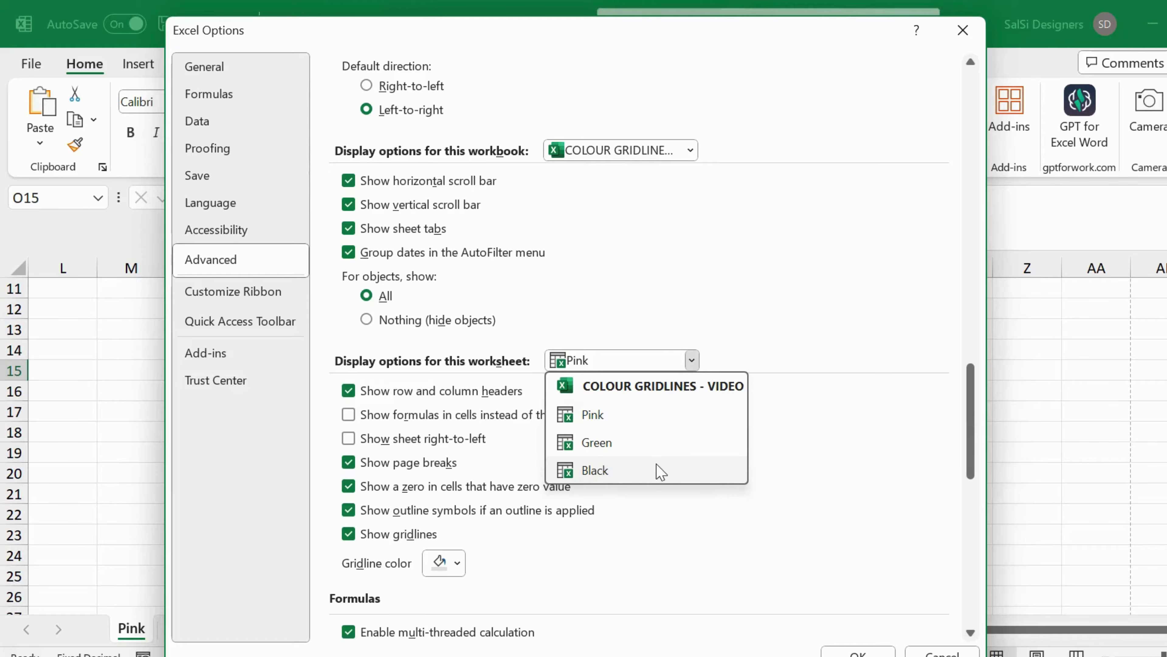
{"action": "left_click", "coordinate": [623, 423]}
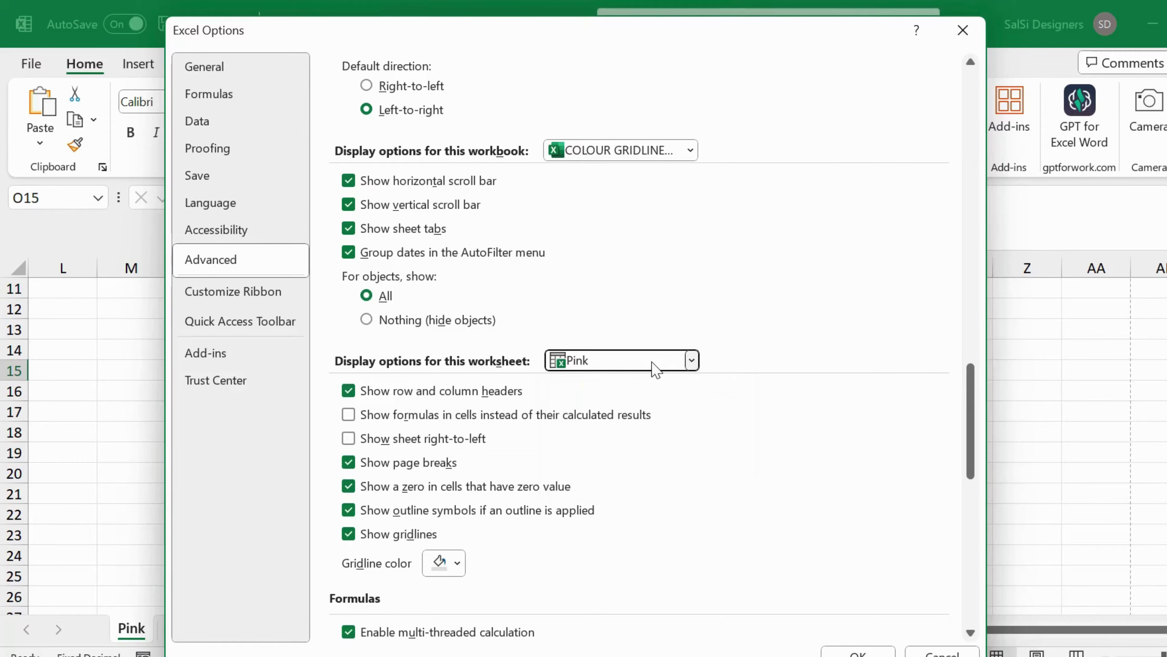
{"action": "left_click", "coordinate": [438, 581]}
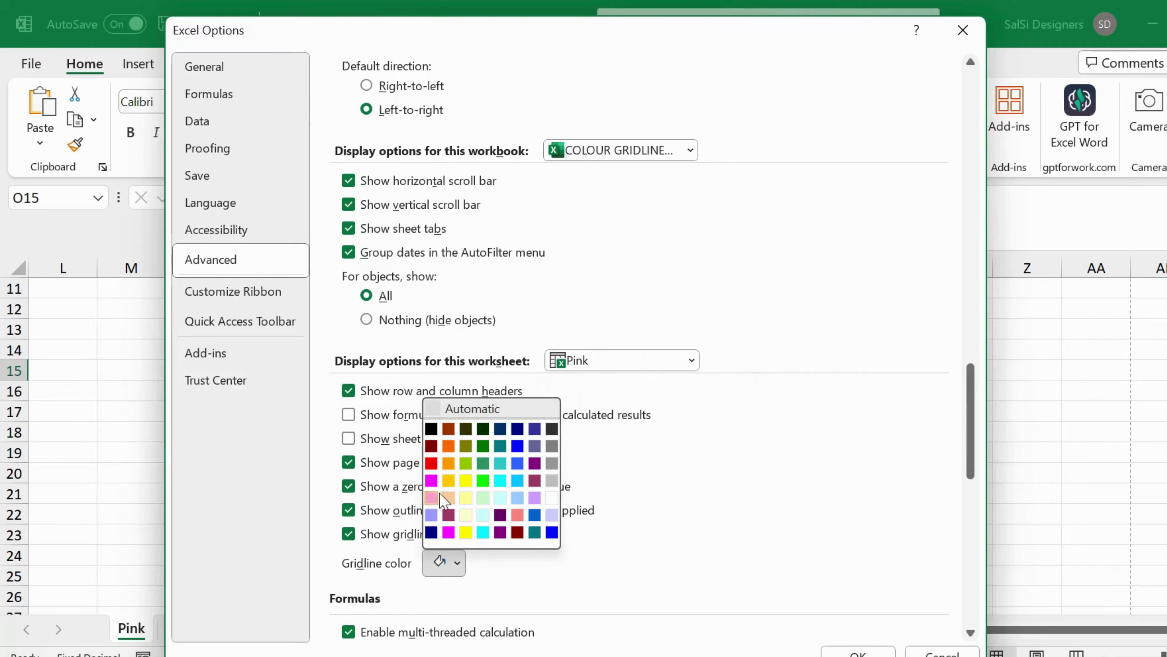
{"action": "left_click", "coordinate": [432, 481]}
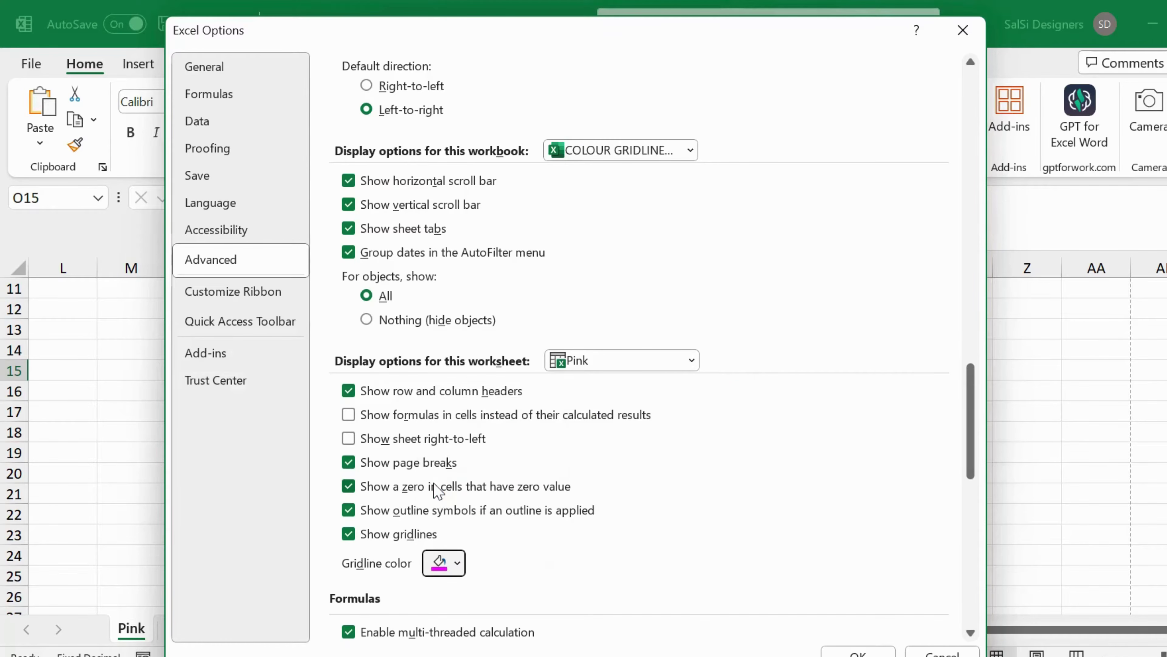
Step: In the worksheet display options, choose the Green sheet and set its gridline color to medium sea green
{"action": "left_click", "coordinate": [621, 364]}
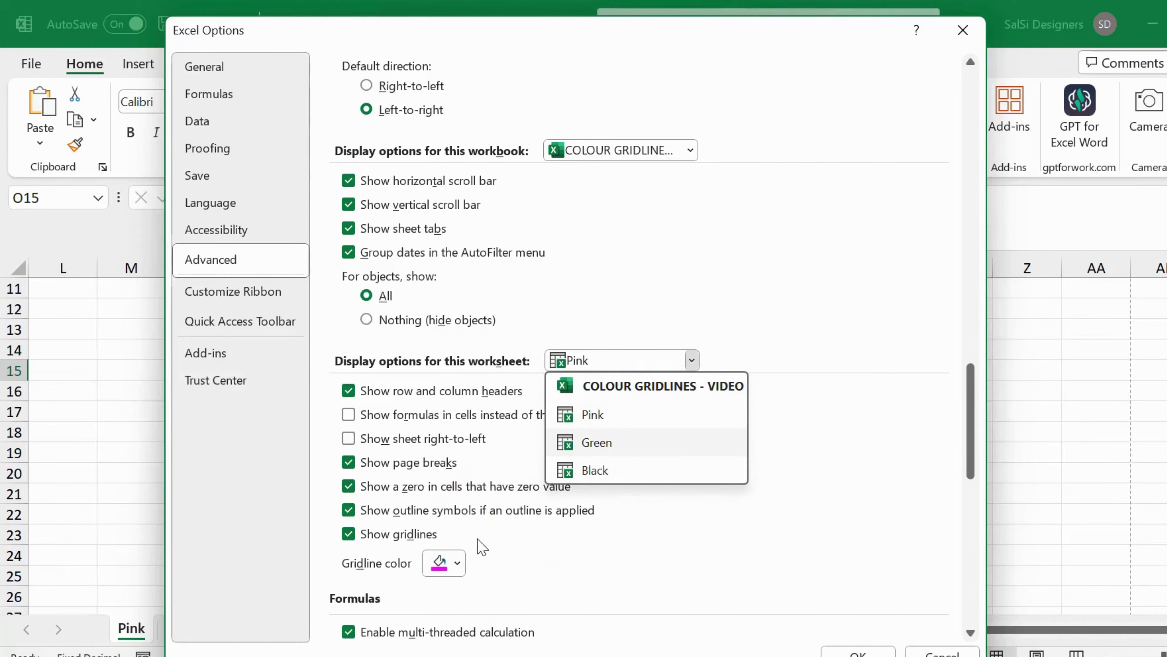
{"action": "left_click", "coordinate": [613, 446]}
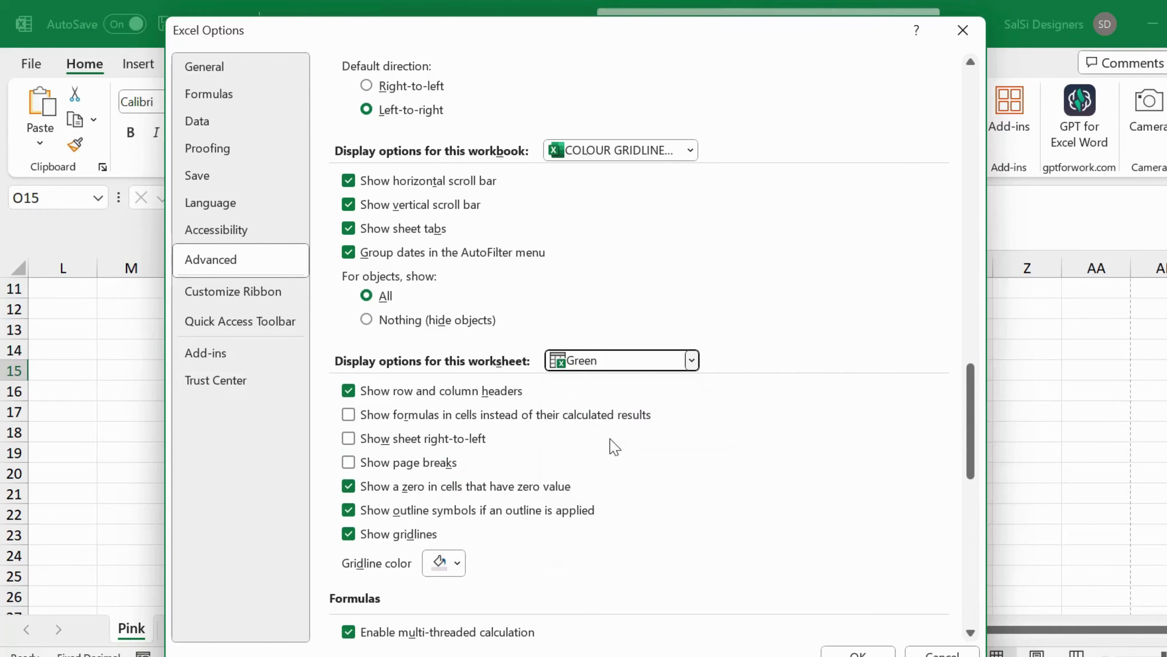
{"action": "left_click", "coordinate": [457, 563]}
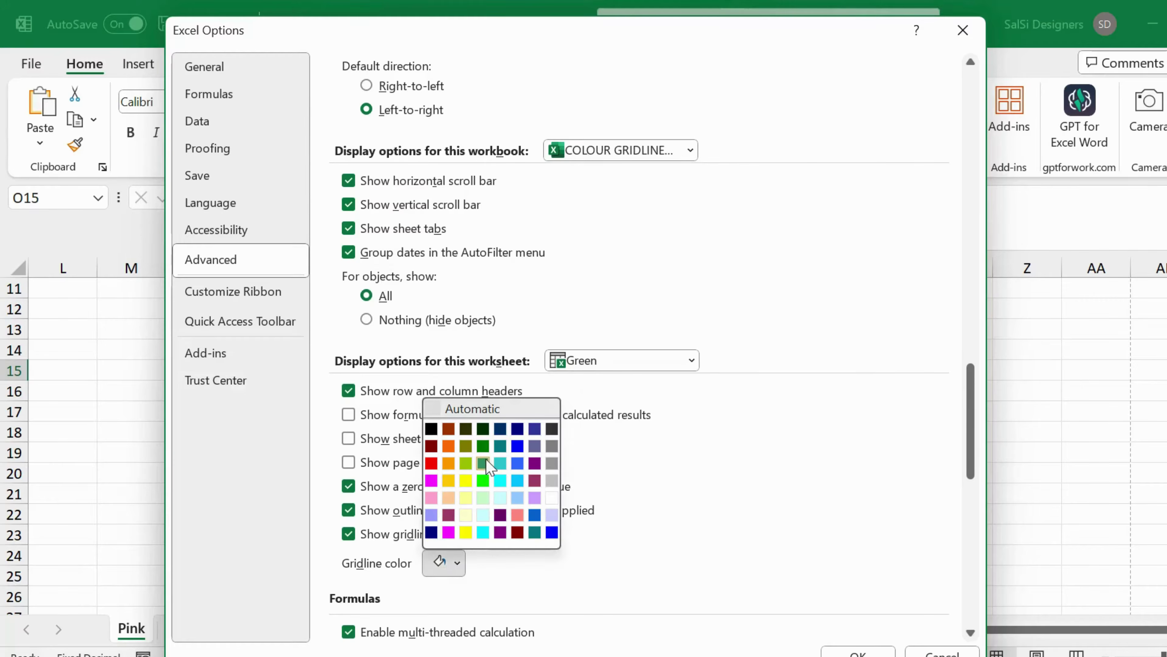
{"action": "left_click", "coordinate": [483, 463]}
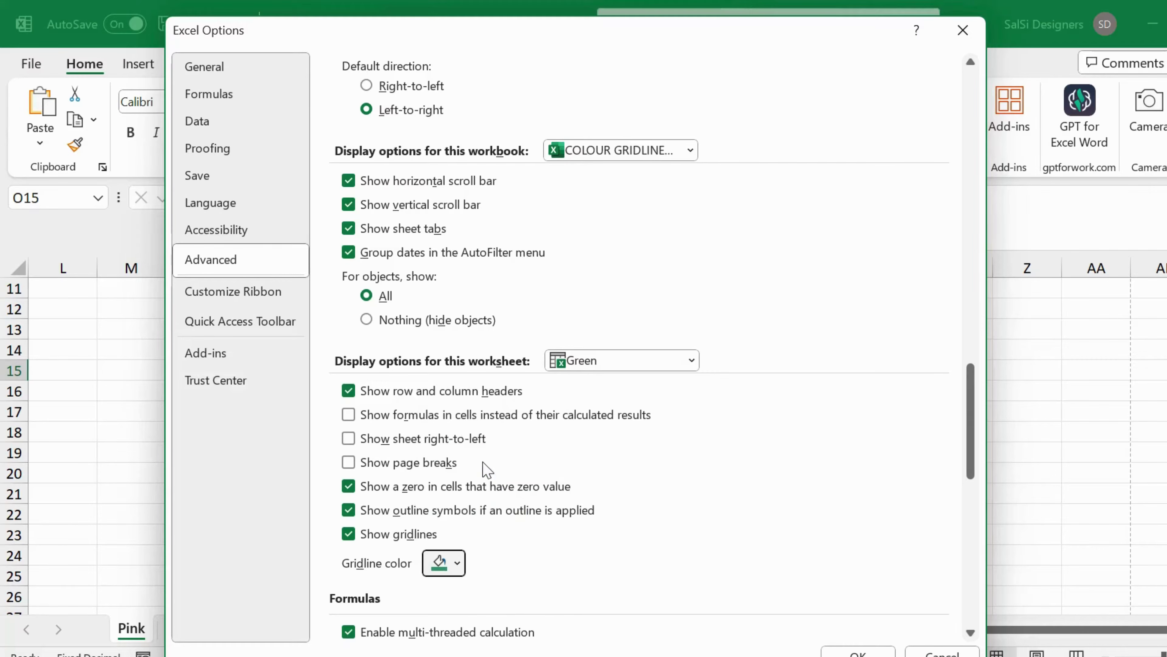
Step: Choose the Black sheet in the worksheet display options, set its gridline color to black, and apply the Excel options
{"action": "left_click", "coordinate": [624, 364]}
{"action": "left_click", "coordinate": [596, 470]}
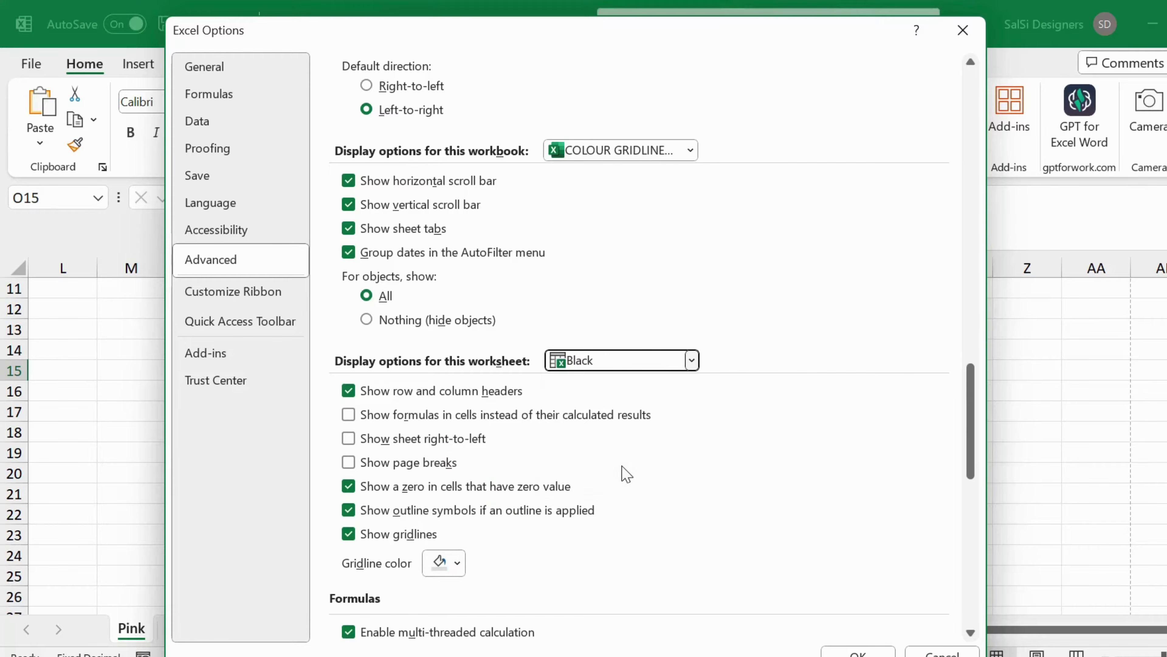
{"action": "left_click", "coordinate": [446, 564]}
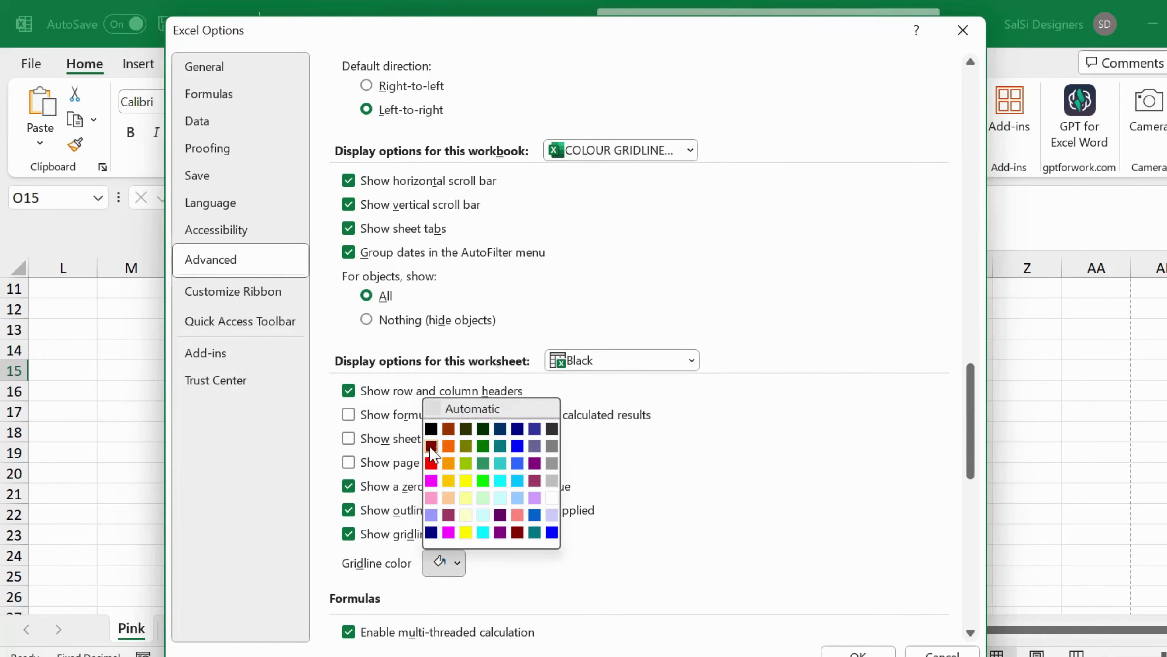
{"action": "left_click", "coordinate": [431, 430]}
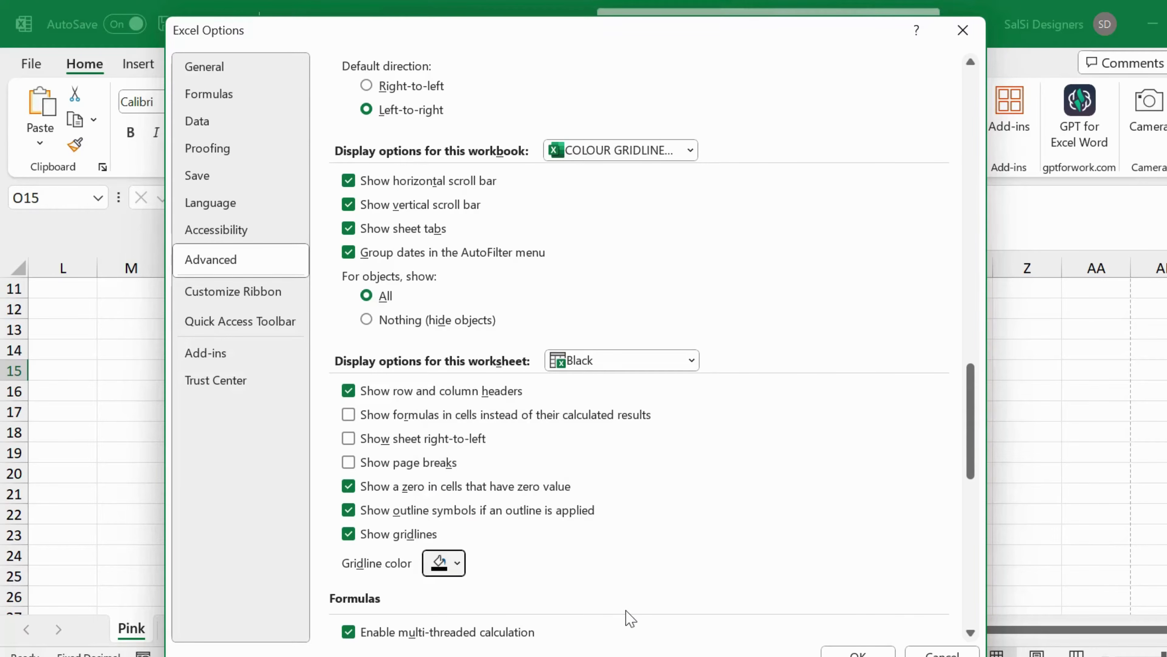
{"action": "scroll", "coordinate": [630, 618], "scroll_direction": "down", "scroll_amount": 4}
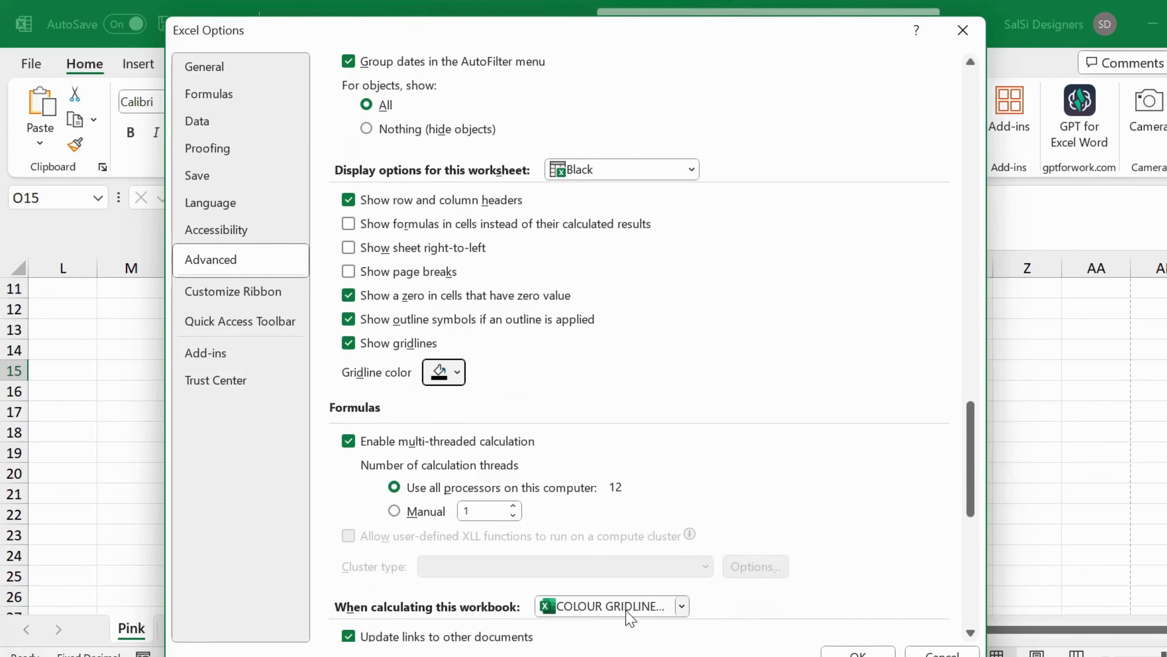
{"action": "left_click", "coordinate": [858, 652]}
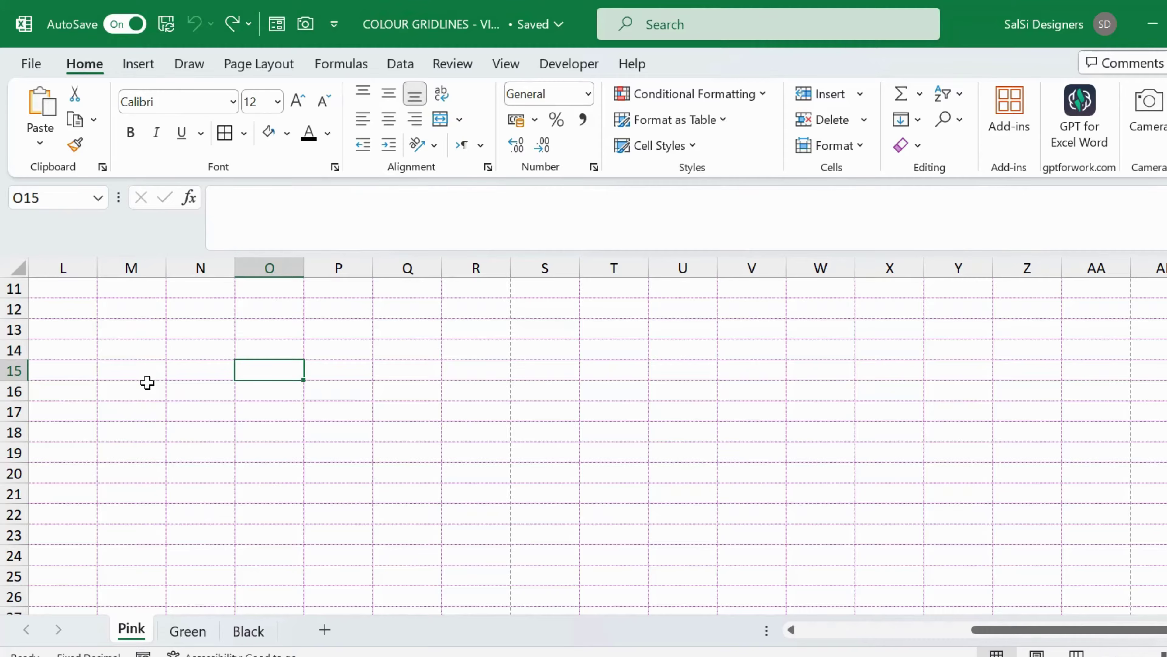
Step: Examine the gridline colors on the Green, Black and Pink sheets at different zoom levels
{"action": "left_click", "coordinate": [190, 631]}
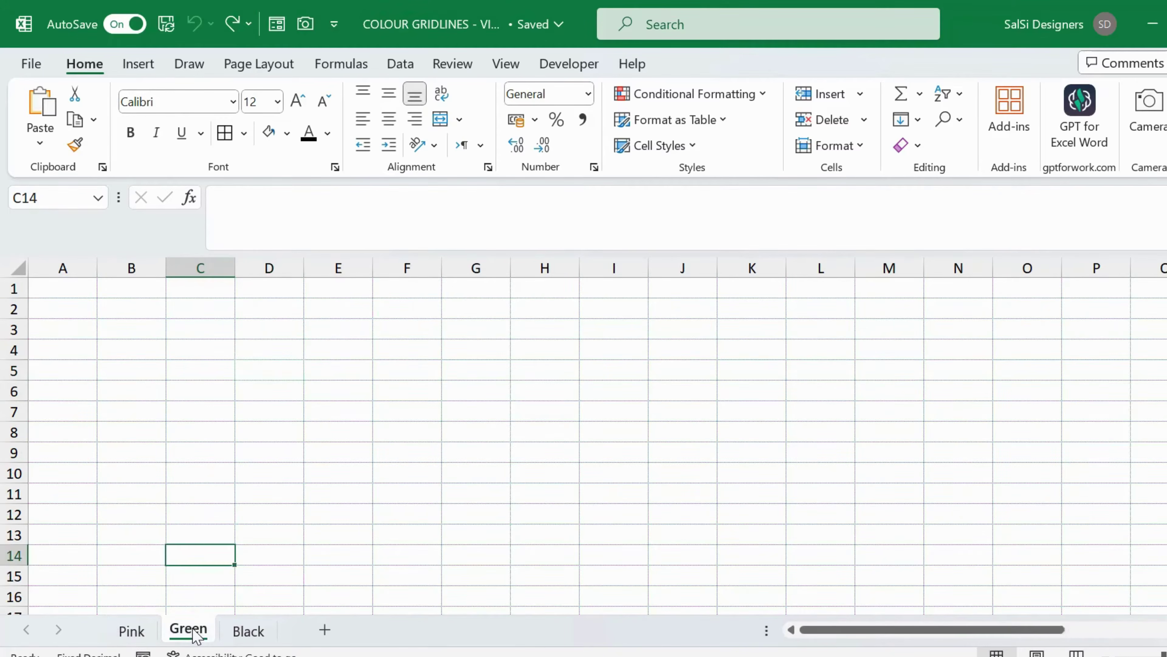
{"action": "left_click", "coordinate": [361, 438]}
{"action": "scroll", "coordinate": [363, 439], "scroll_direction": "up", "scroll_amount": 5}
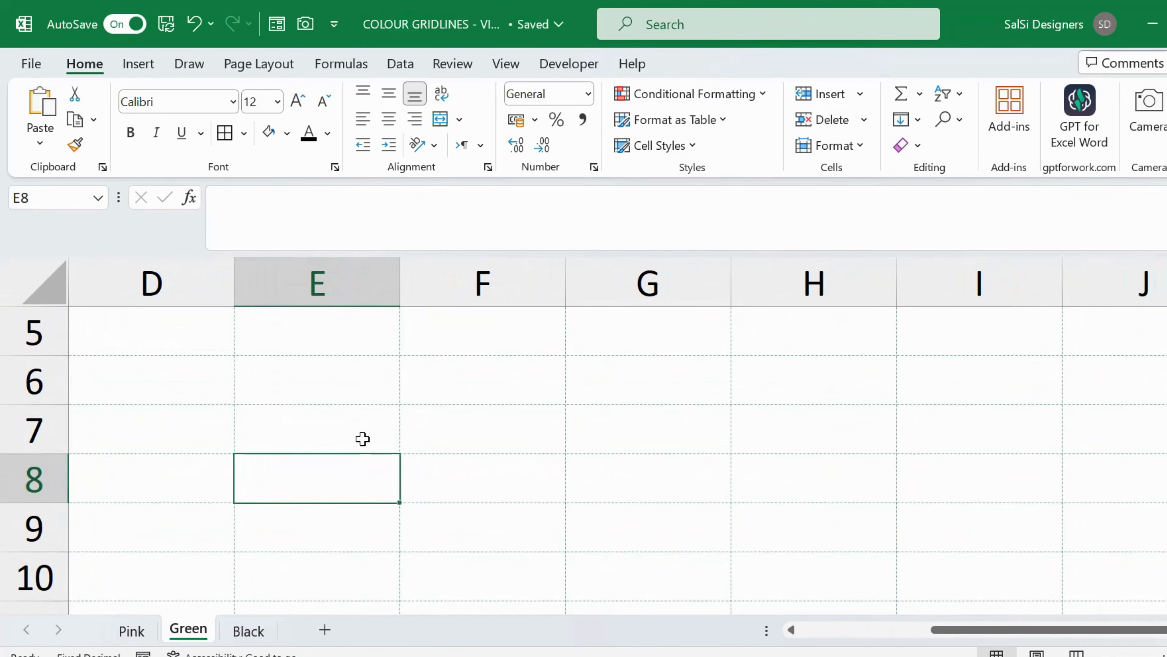
{"action": "left_click", "coordinate": [254, 632]}
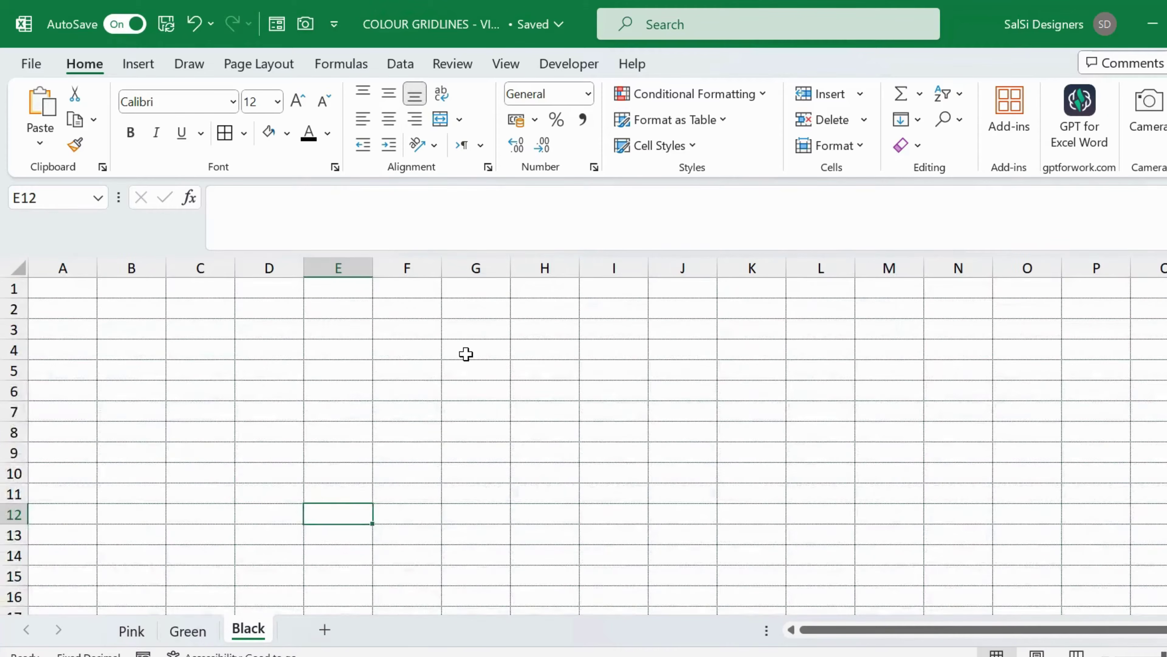
{"action": "scroll", "coordinate": [466, 354], "scroll_direction": "up", "scroll_amount": 5}
{"action": "scroll", "coordinate": [466, 354], "scroll_direction": "down", "scroll_amount": 5}
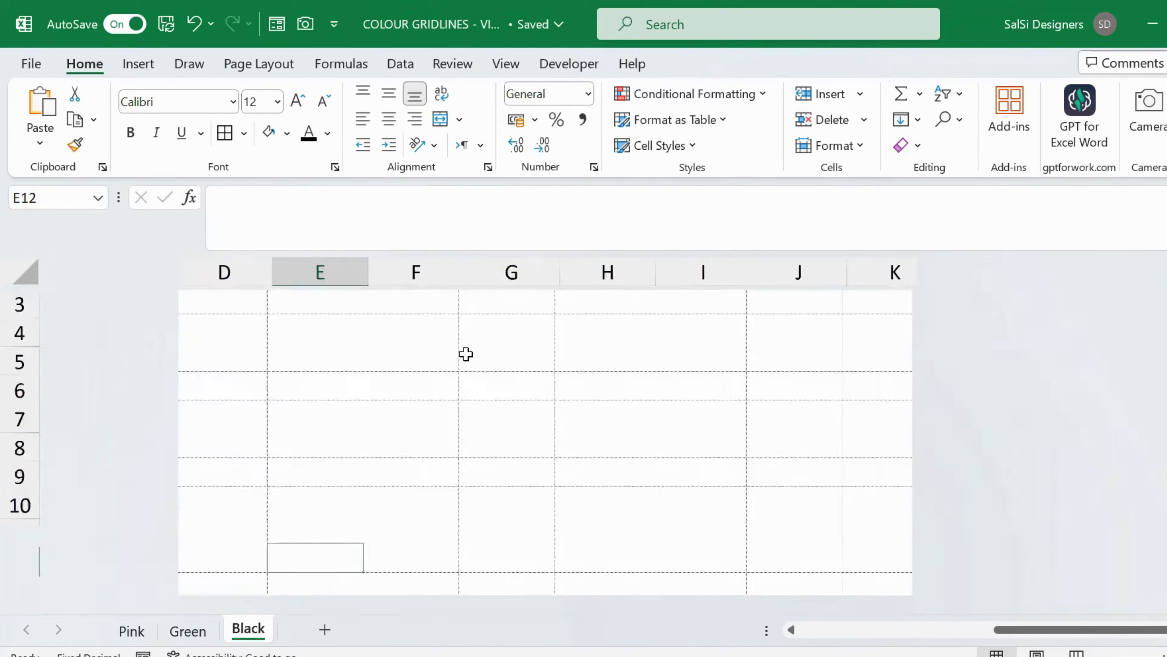
{"action": "left_click", "coordinate": [132, 631]}
{"action": "left_click", "coordinate": [187, 631]}
{"action": "left_click", "coordinate": [389, 509]}
{"action": "scroll", "coordinate": [389, 508], "scroll_direction": "down", "scroll_amount": 6}
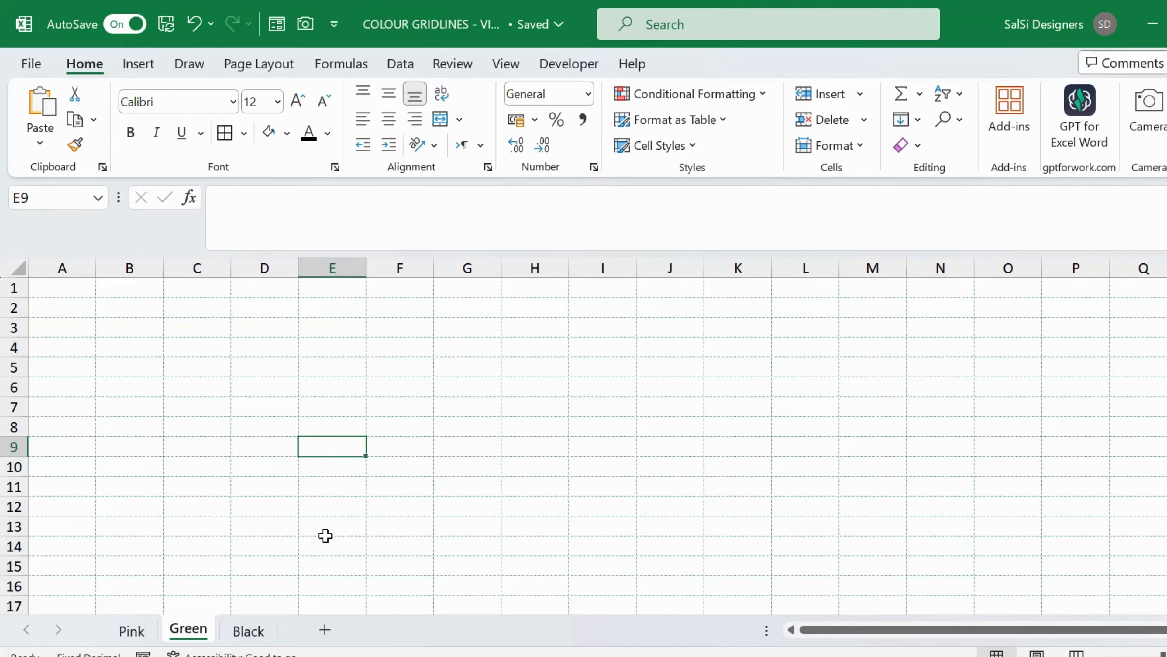
Step: Apply All Borders to every cell of the Pink sheet and check the result
{"action": "left_click", "coordinate": [132, 630]}
{"action": "left_click", "coordinate": [304, 536]}
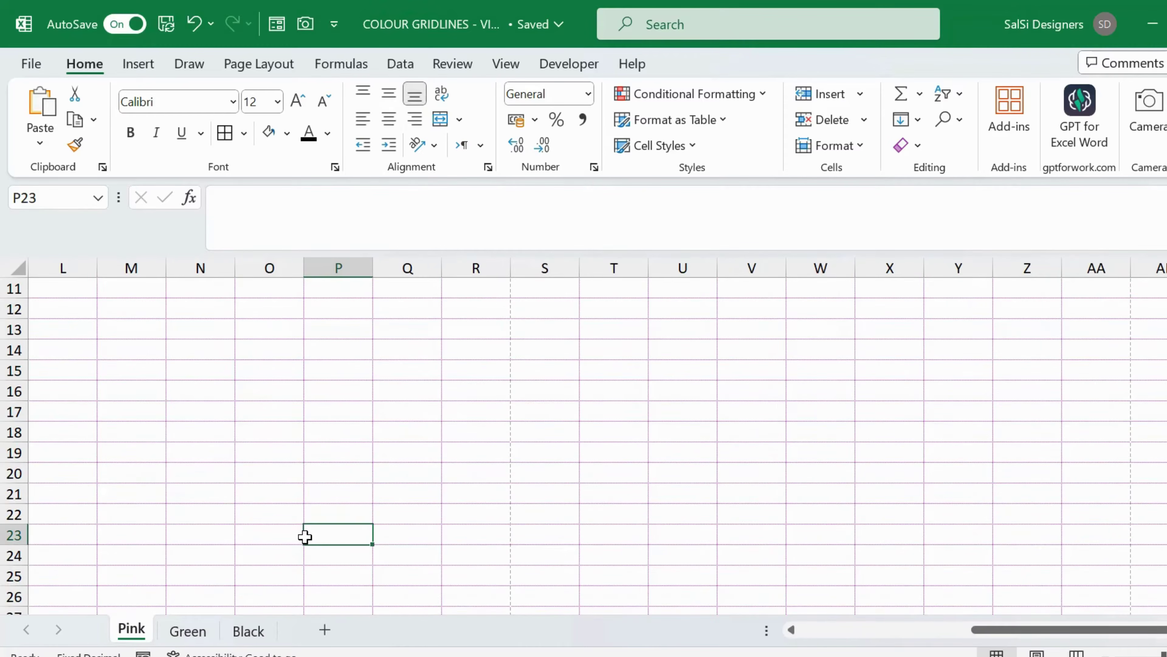
{"action": "key", "text": "ctrl+a"}
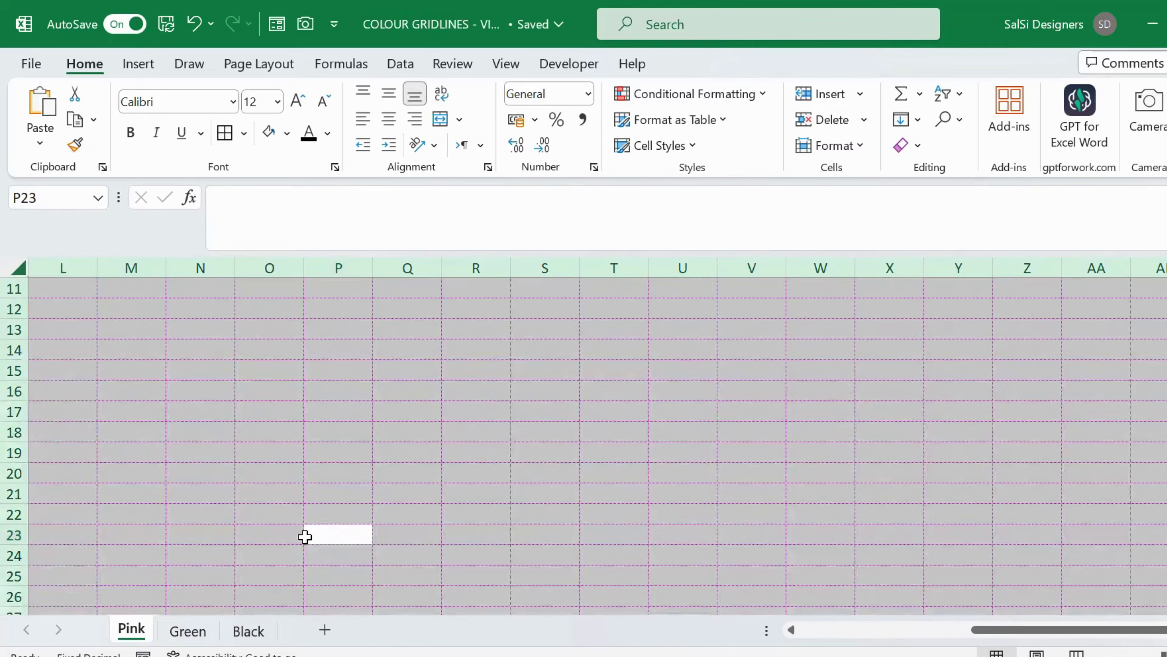
{"action": "scroll", "coordinate": [304, 536], "scroll_direction": "up", "scroll_amount": 3}
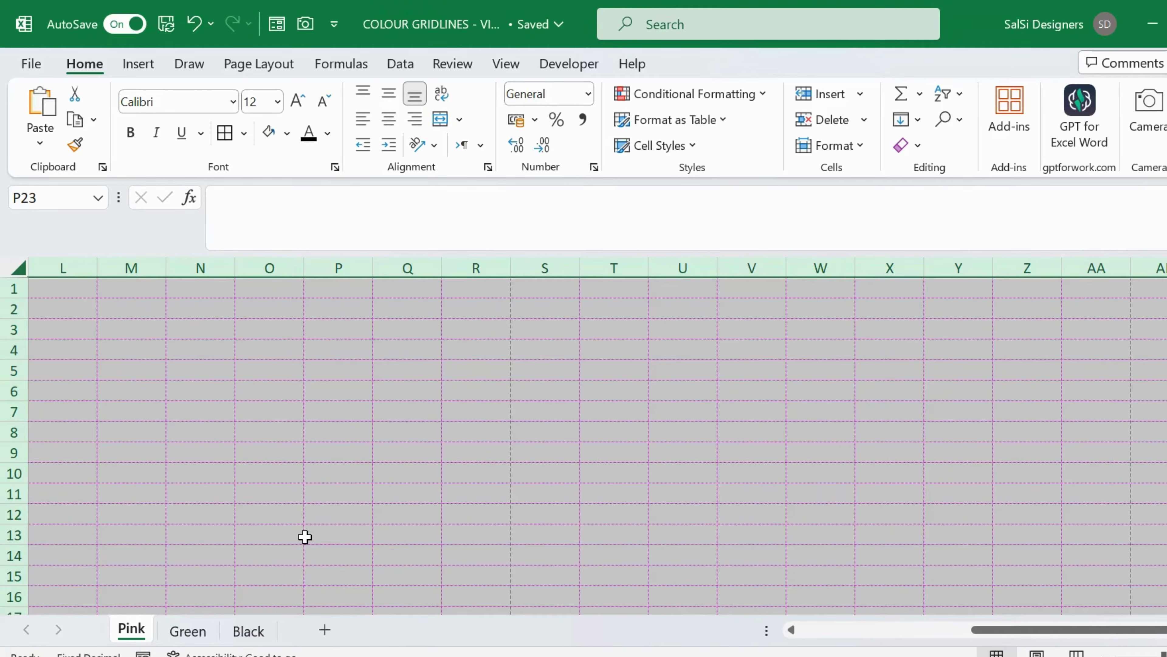
{"action": "left_click", "coordinate": [243, 132]}
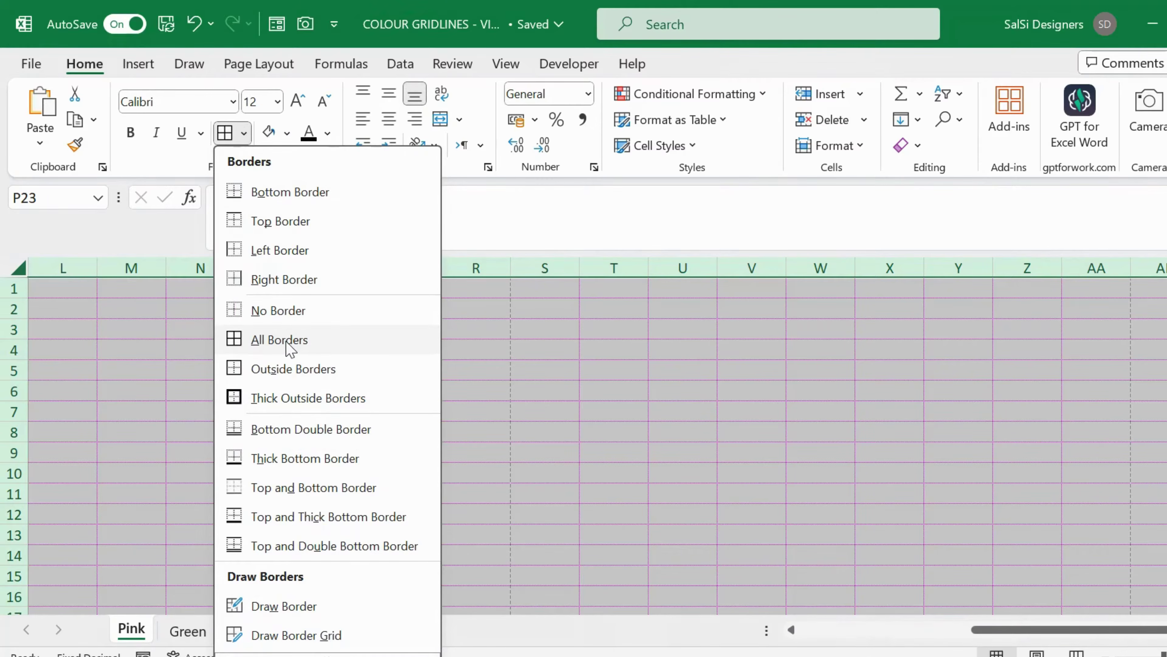
{"action": "left_click", "coordinate": [296, 349]}
{"action": "scroll", "coordinate": [296, 349], "scroll_direction": "down", "scroll_amount": 5}
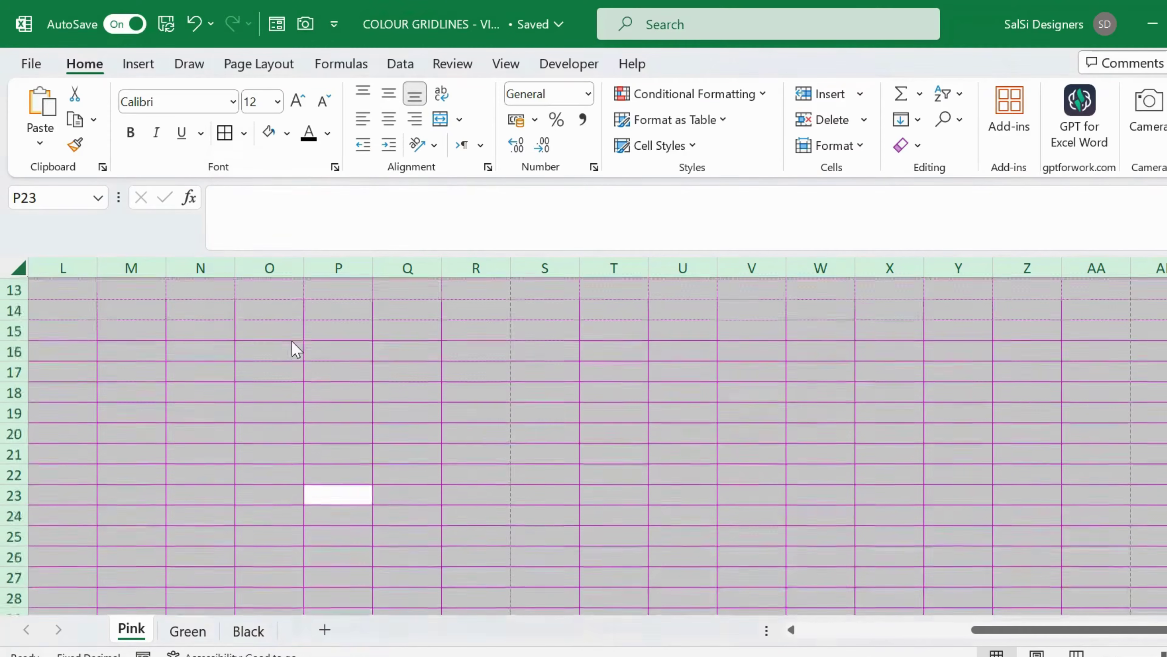
{"action": "left_click", "coordinate": [310, 405]}
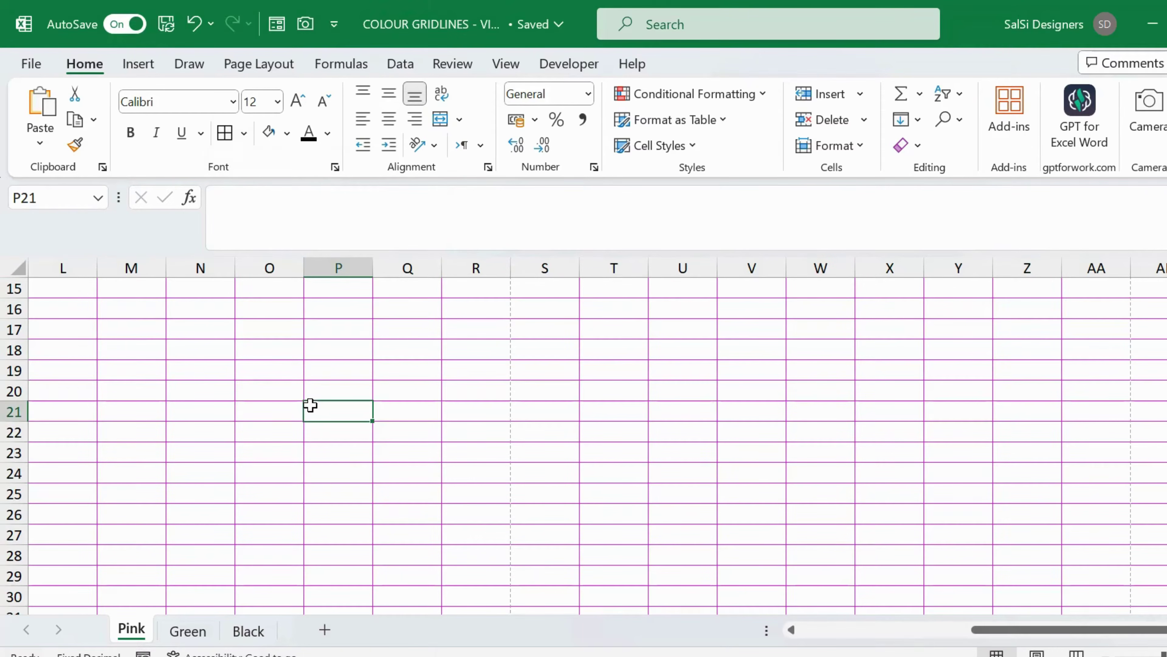
{"action": "scroll", "coordinate": [311, 405], "scroll_direction": "up", "scroll_amount": 5}
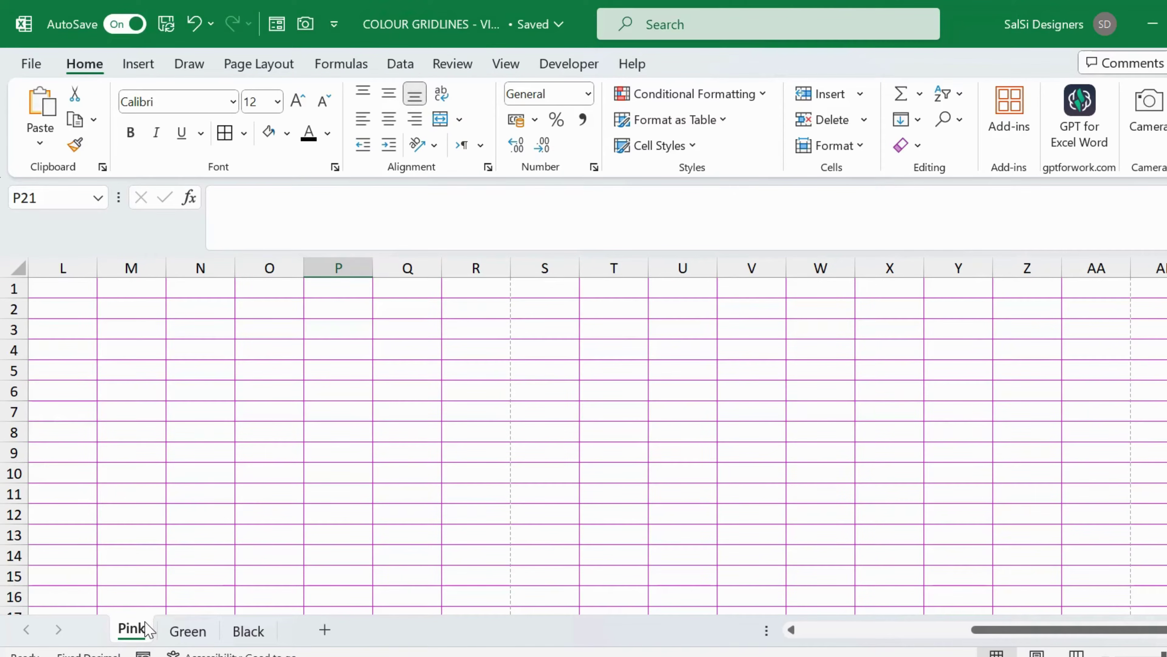
Step: Inspect the Green sheet's gridlines up close and apply All Borders to all of its cells
{"action": "left_click", "coordinate": [187, 631]}
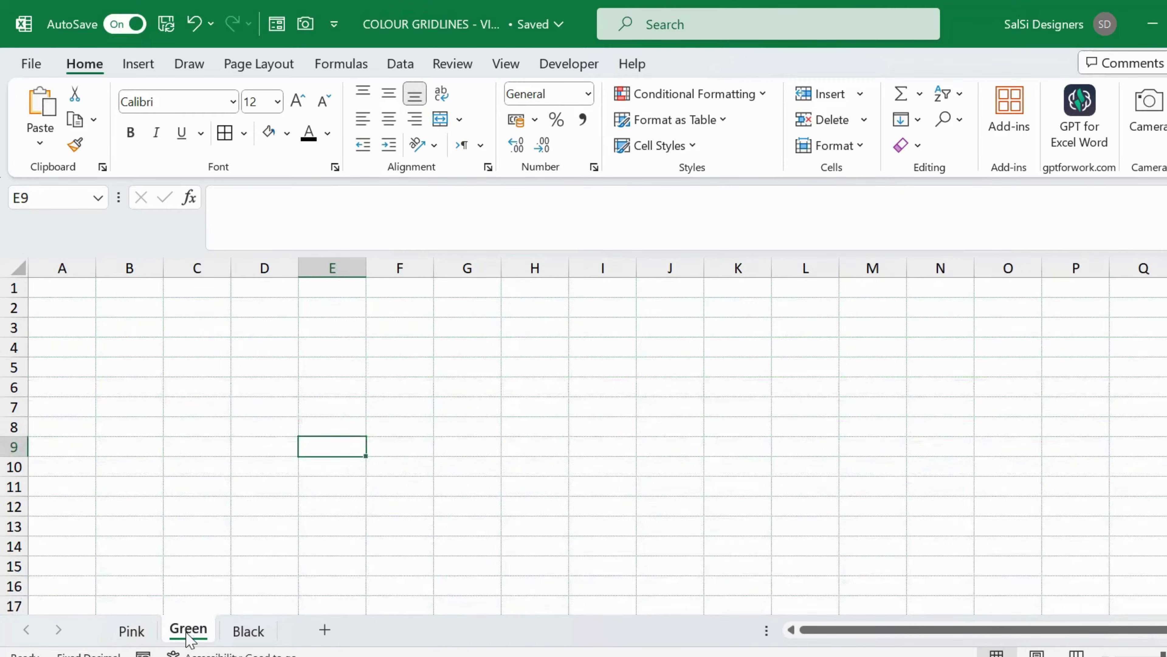
{"action": "left_click", "coordinate": [362, 368]}
{"action": "scroll", "coordinate": [362, 367], "scroll_direction": "up", "scroll_amount": 6, "text": "ctrl"}
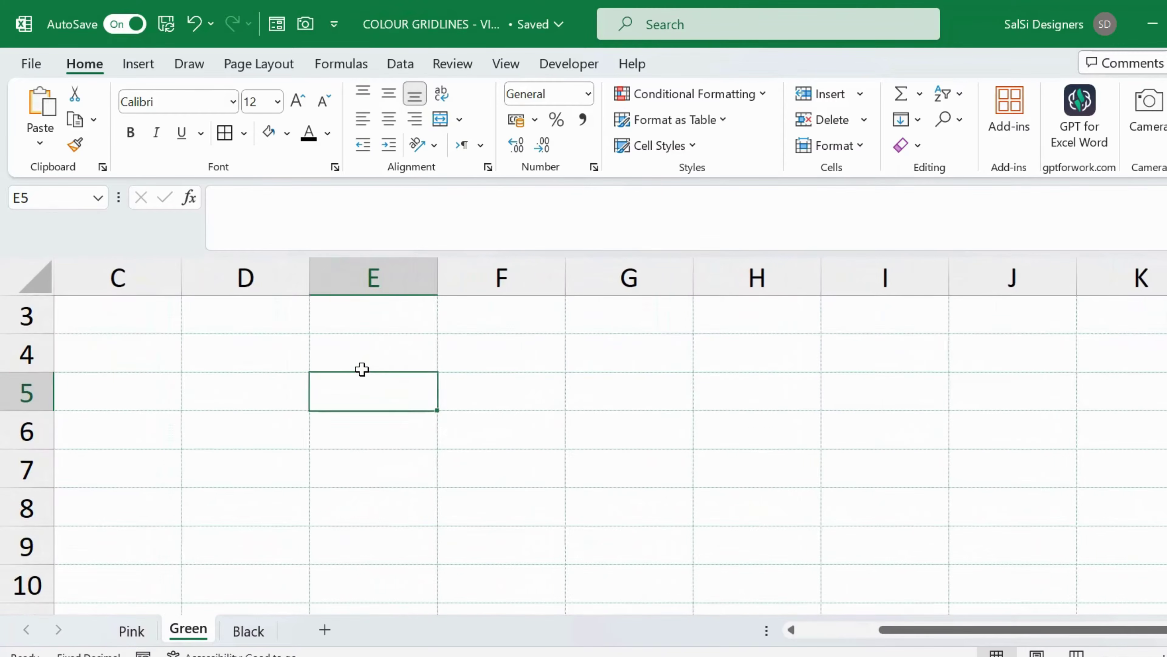
{"action": "scroll", "coordinate": [362, 370], "scroll_direction": "up", "scroll_amount": 8, "text": "ctrl"}
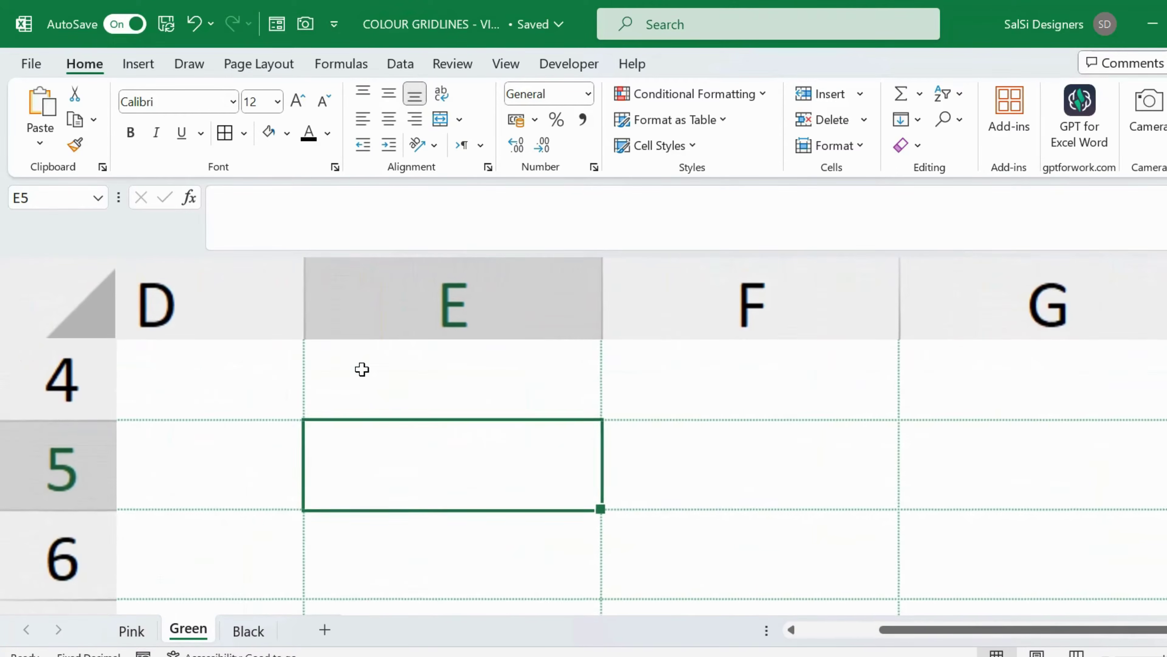
{"action": "scroll", "coordinate": [362, 369], "scroll_direction": "down", "scroll_amount": 10, "text": "ctrl"}
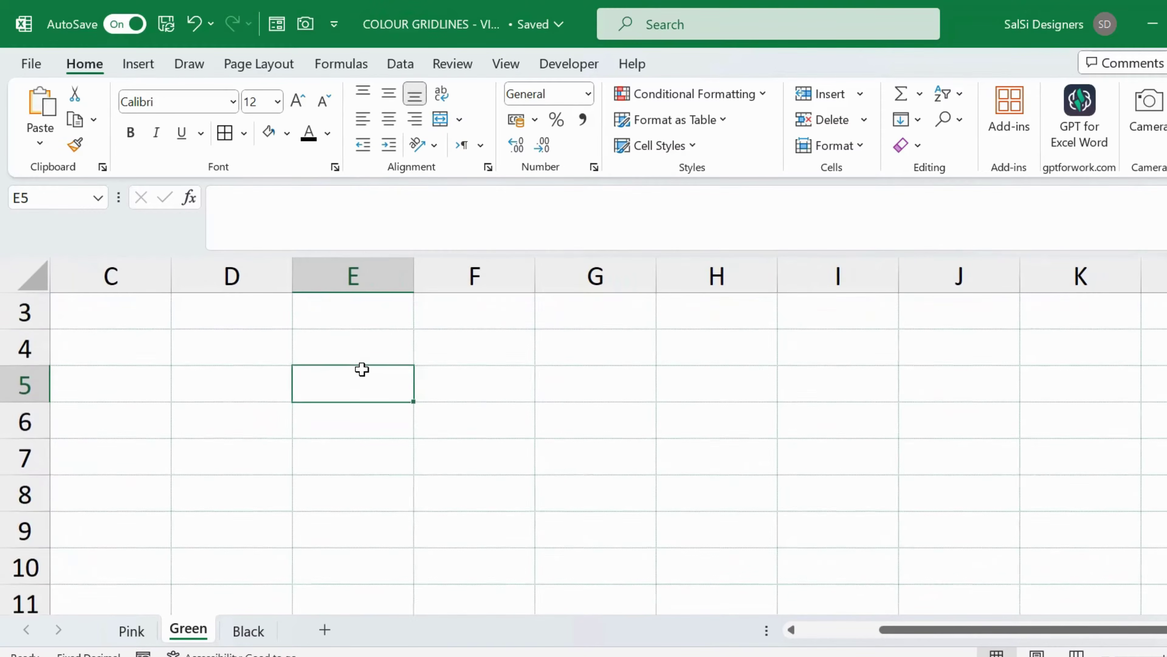
{"action": "key", "text": "ctrl+a"}
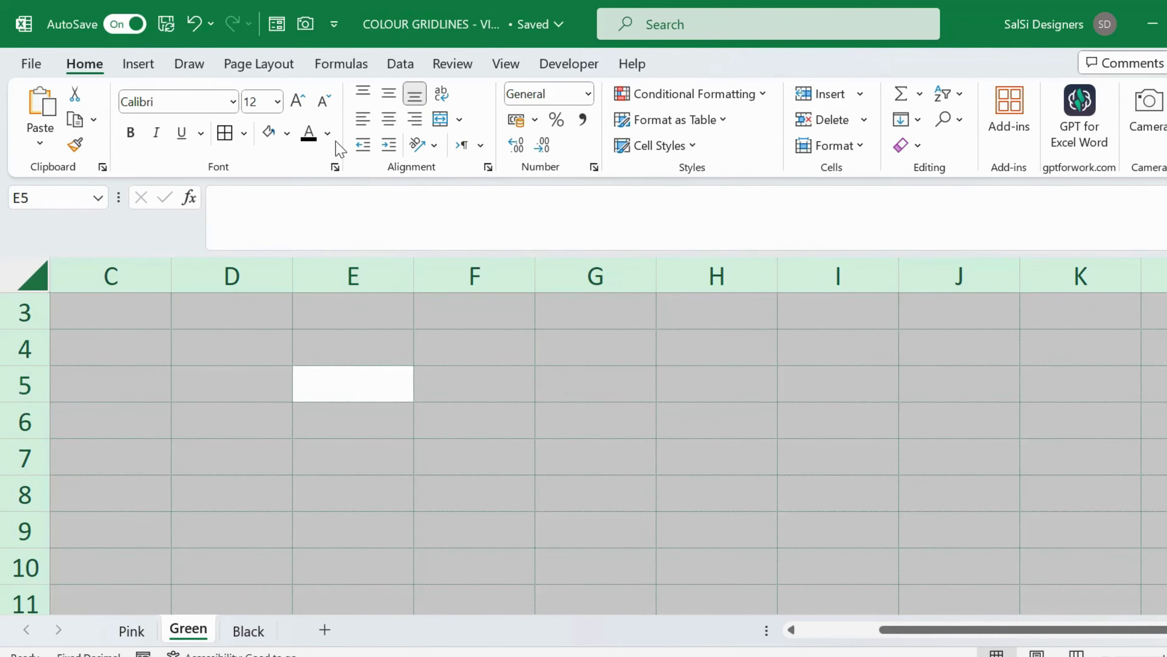
{"action": "left_click", "coordinate": [244, 133]}
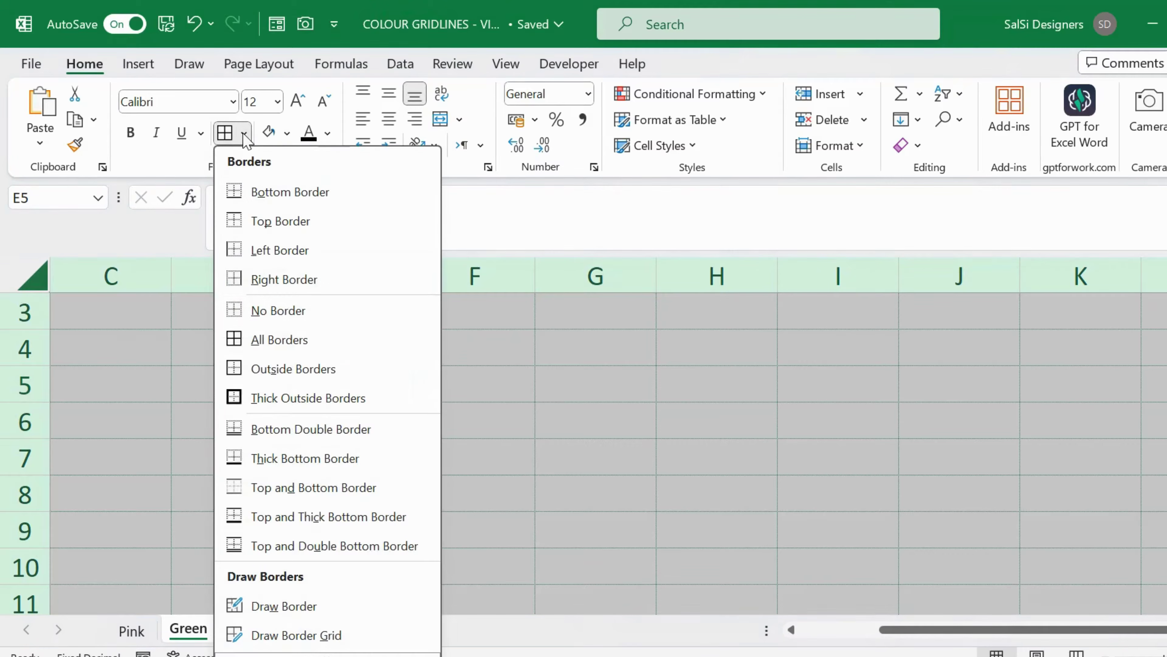
{"action": "left_click", "coordinate": [281, 345]}
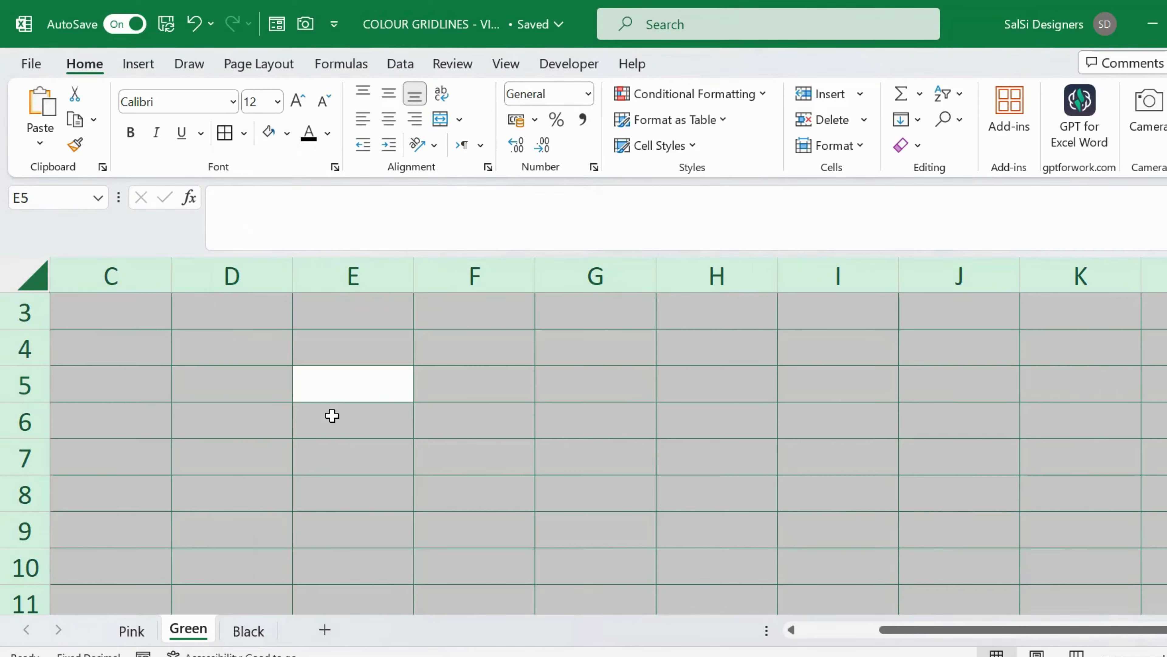
{"action": "left_click", "coordinate": [331, 414]}
{"action": "scroll", "coordinate": [331, 414], "scroll_direction": "up", "scroll_amount": 5}
{"action": "scroll", "coordinate": [331, 415], "scroll_direction": "down", "scroll_amount": 5}
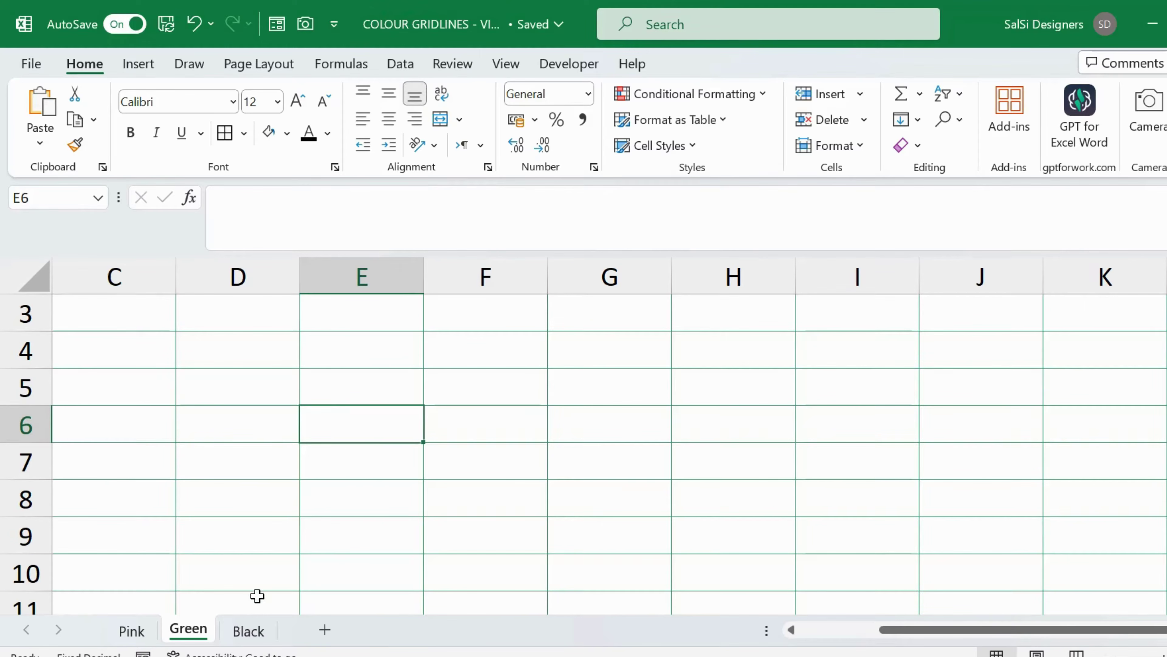
Step: Apply All Borders to every cell of the Black sheet, then clear the selection by choosing a single cell
{"action": "left_click", "coordinate": [250, 629]}
{"action": "left_click", "coordinate": [451, 385]}
{"action": "key", "text": "ctrl+a"}
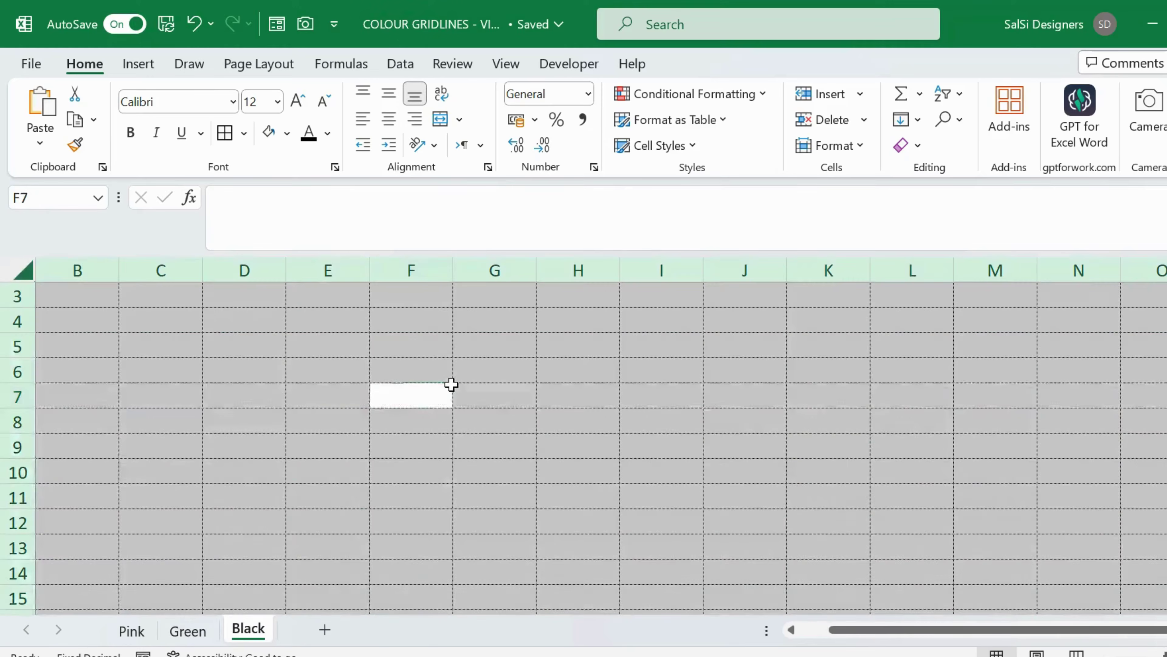
{"action": "left_click", "coordinate": [245, 134]}
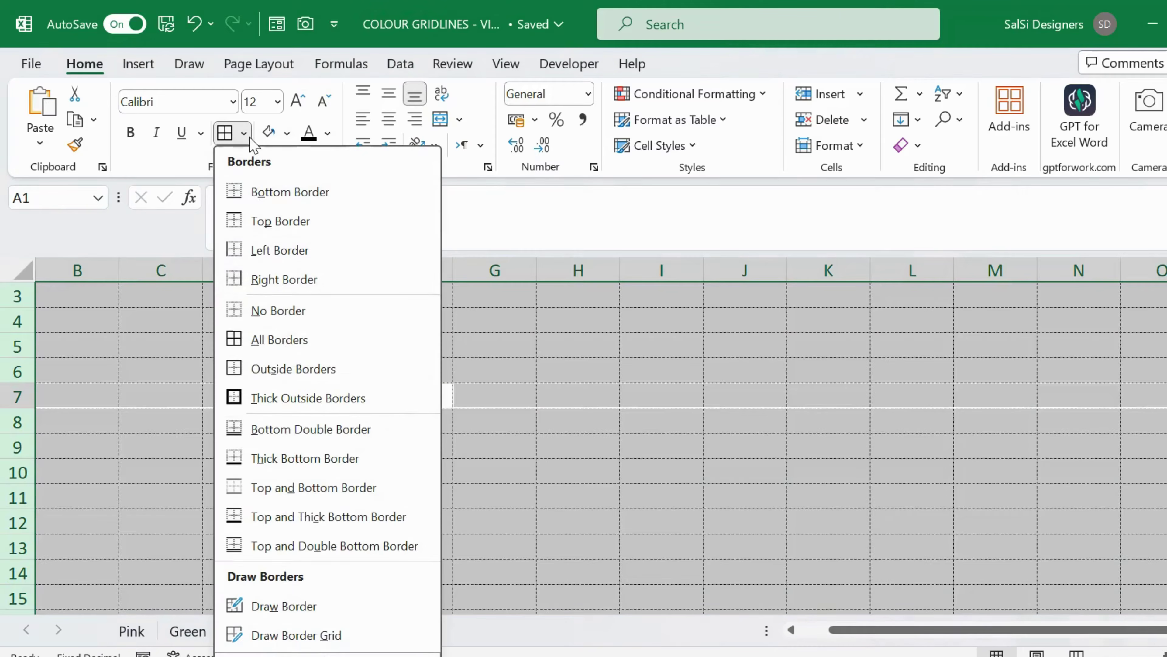
{"action": "left_click", "coordinate": [295, 343]}
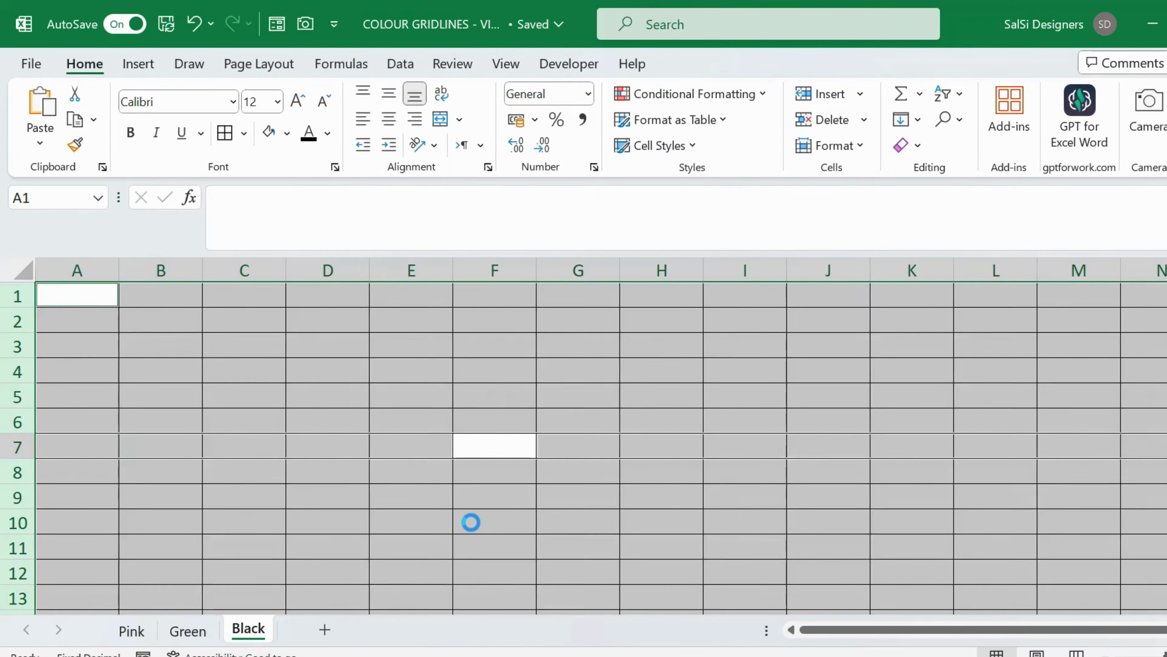
{"action": "left_click", "coordinate": [472, 522]}
{"action": "scroll", "coordinate": [471, 522], "scroll_direction": "up", "scroll_amount": 3}
{"action": "scroll", "coordinate": [471, 522], "scroll_direction": "down", "scroll_amount": 3}
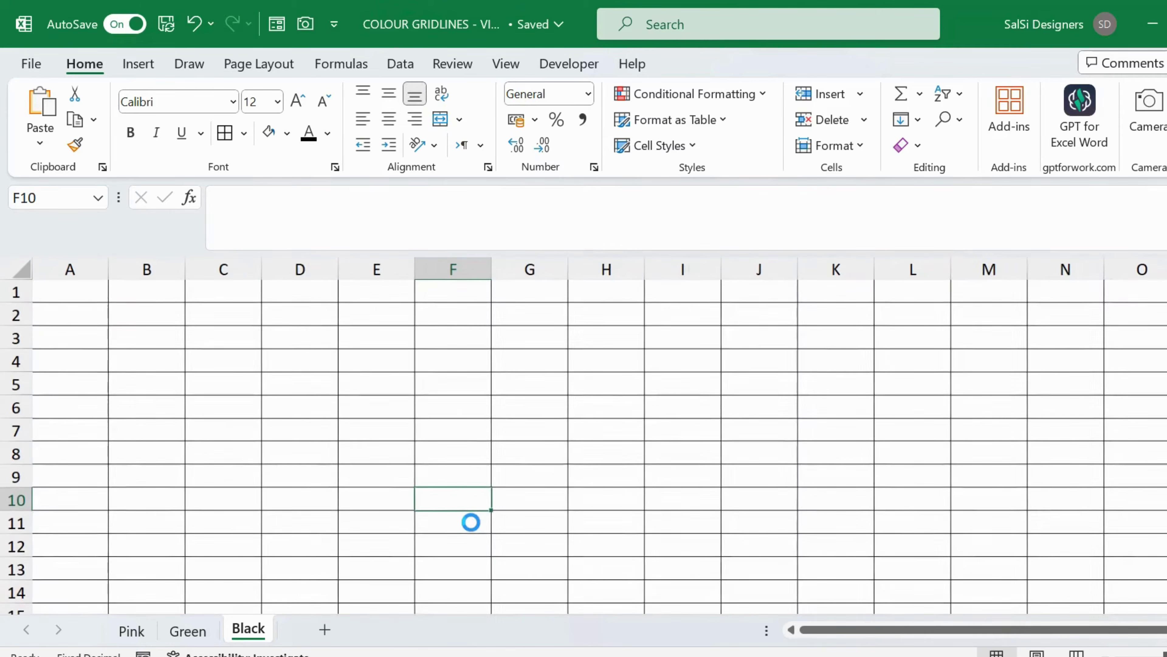